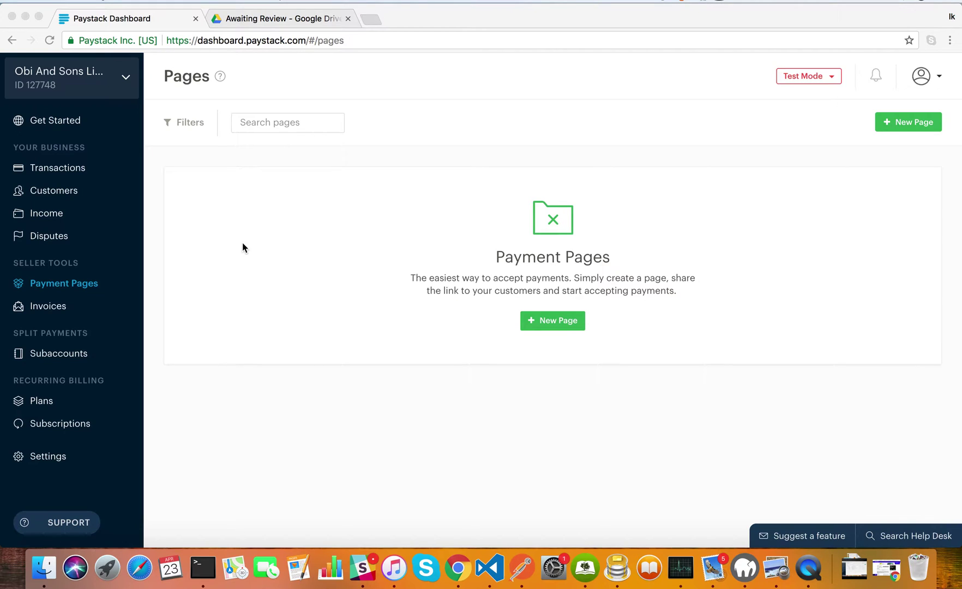
# Review the School PTA subaccount, then start a new page from Payment Pages
pyautogui.click(95, 338)
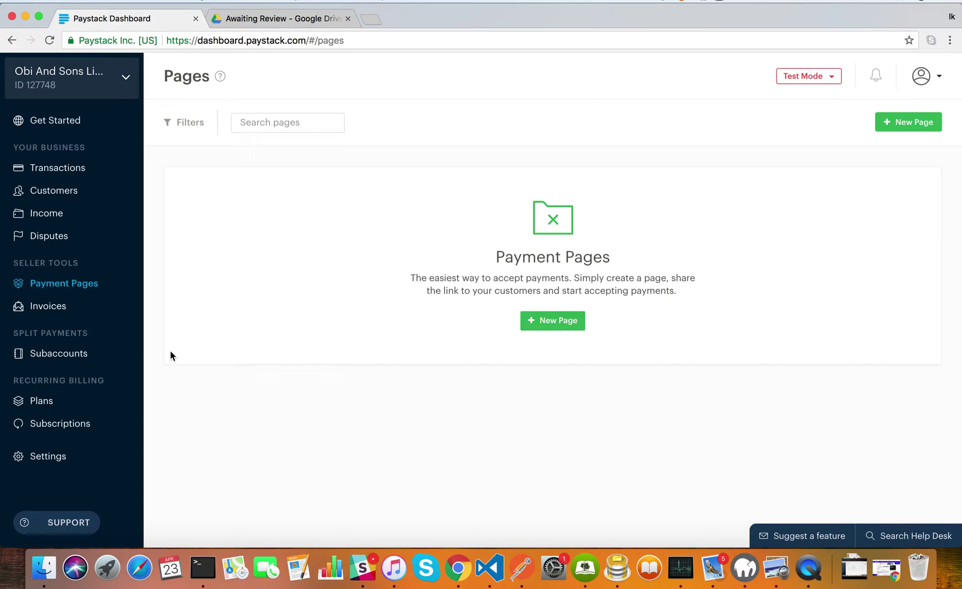
pyautogui.click(114, 349)
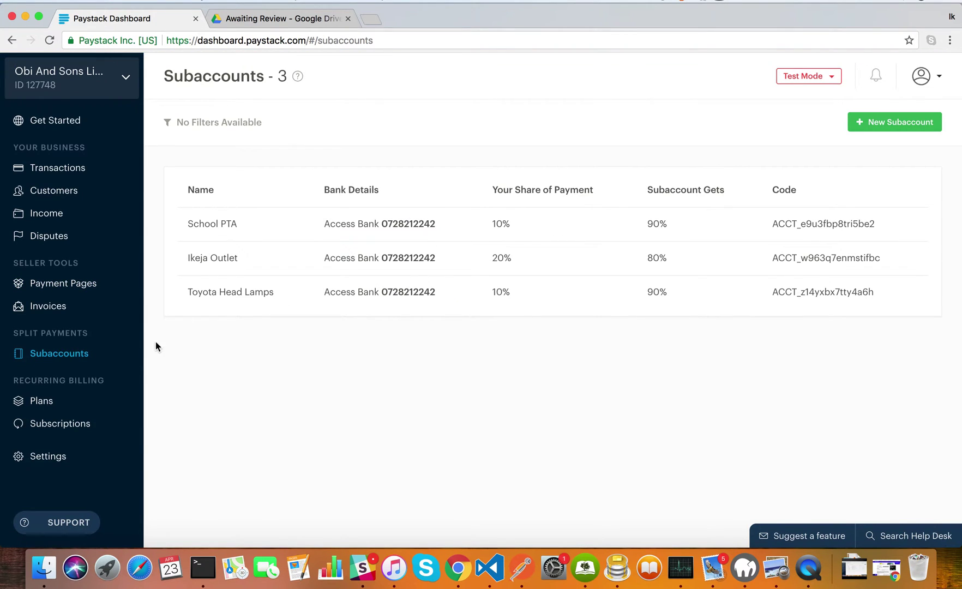
pyautogui.click(90, 285)
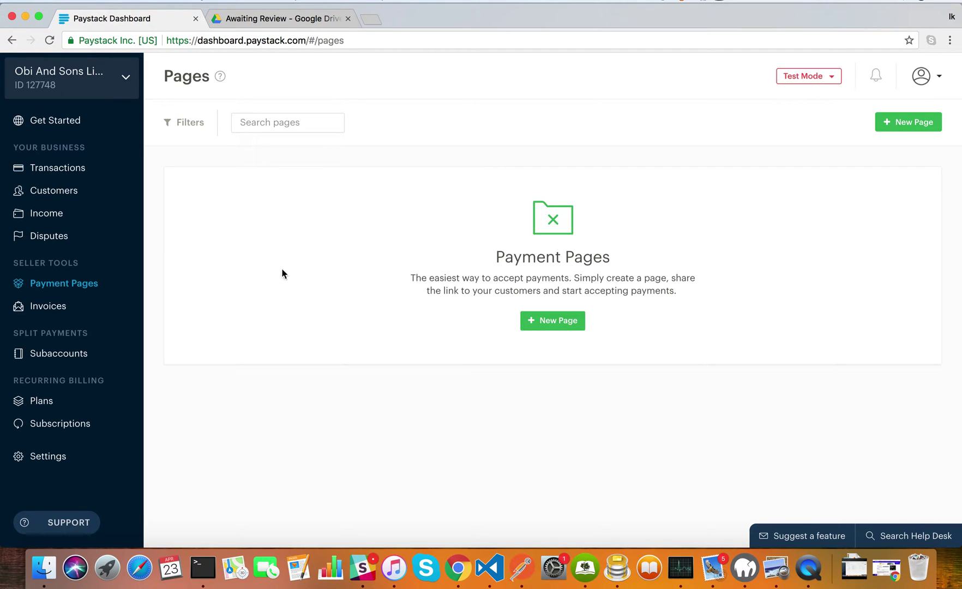
pyautogui.click(90, 354)
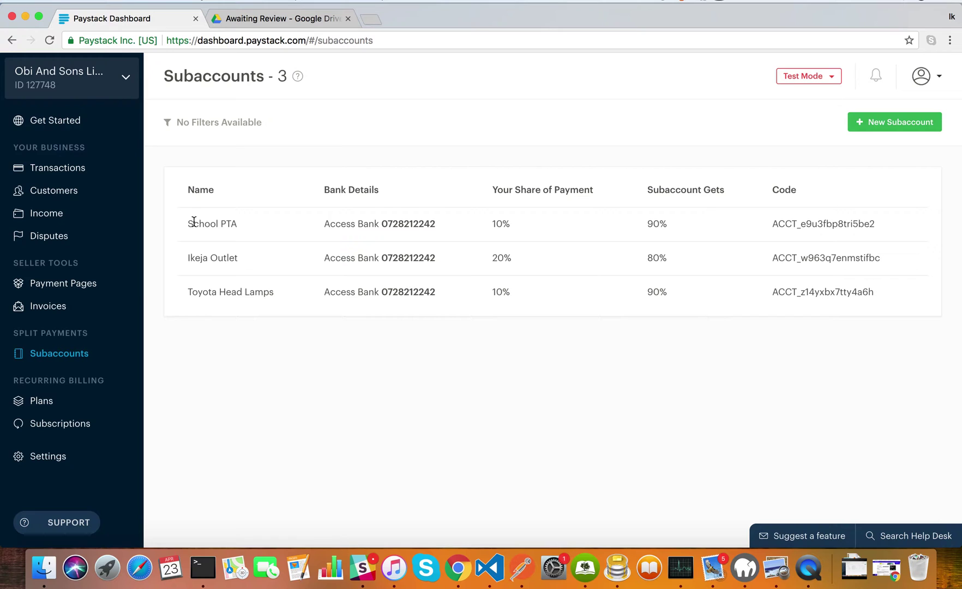
pyautogui.moveTo(186, 225); pyautogui.dragTo(238, 222)
pyautogui.click(248, 228)
pyautogui.click(62, 284)
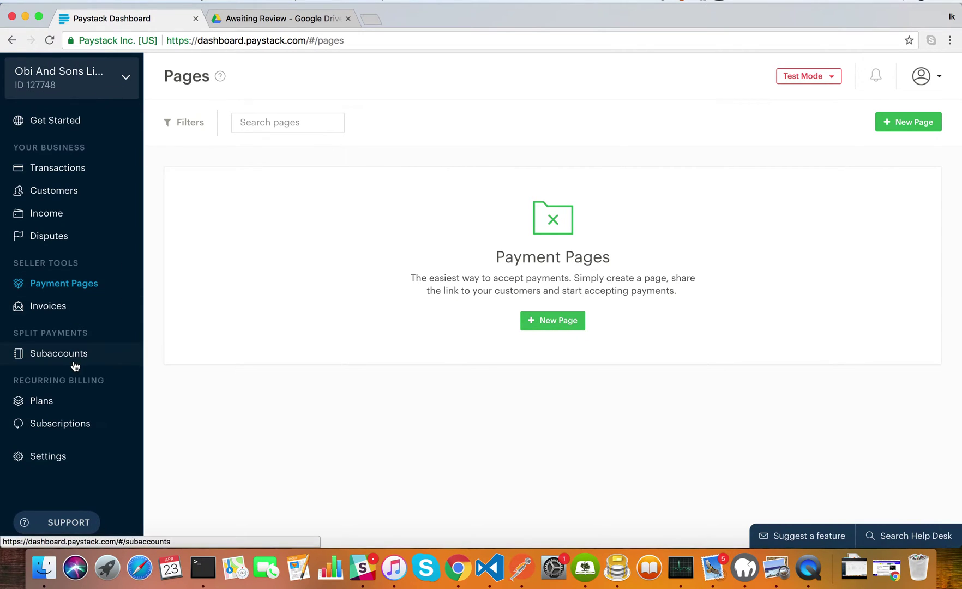
pyautogui.click(574, 320)
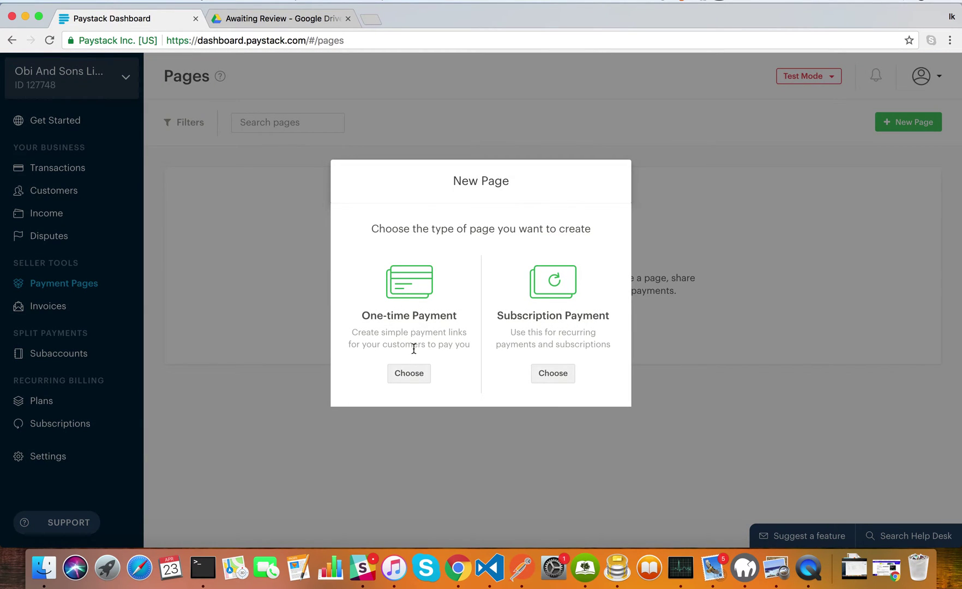
# Choose a one-time payment page and name it 'School PTA Payment'
pyautogui.click(410, 373)
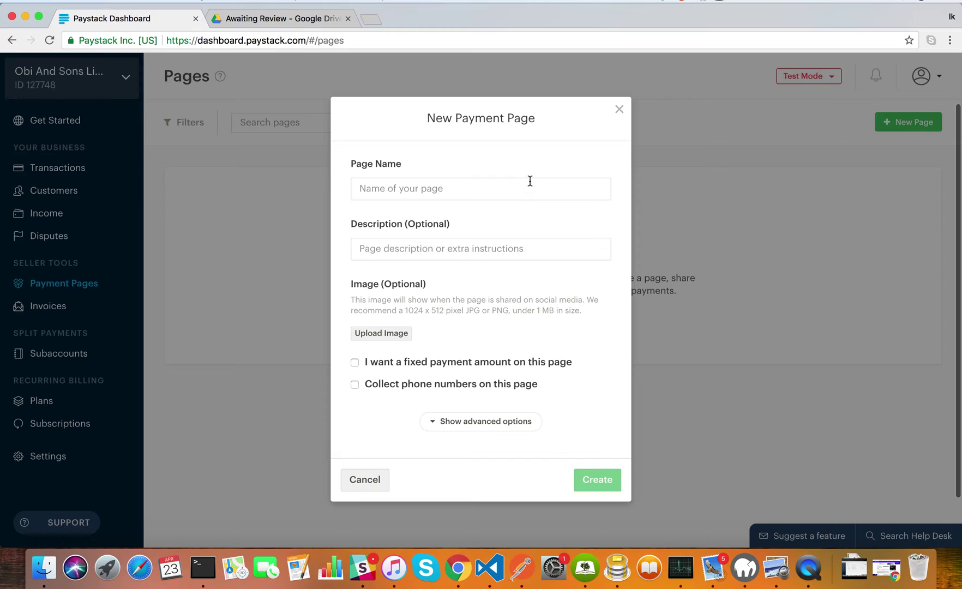
pyautogui.click(530, 190)
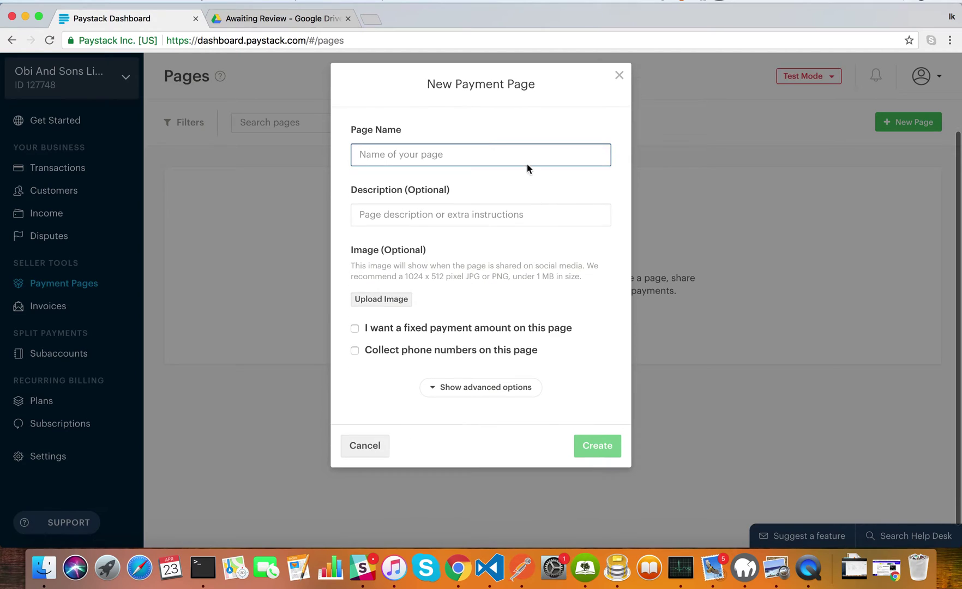
pyautogui.click(524, 156)
pyautogui.write('S')
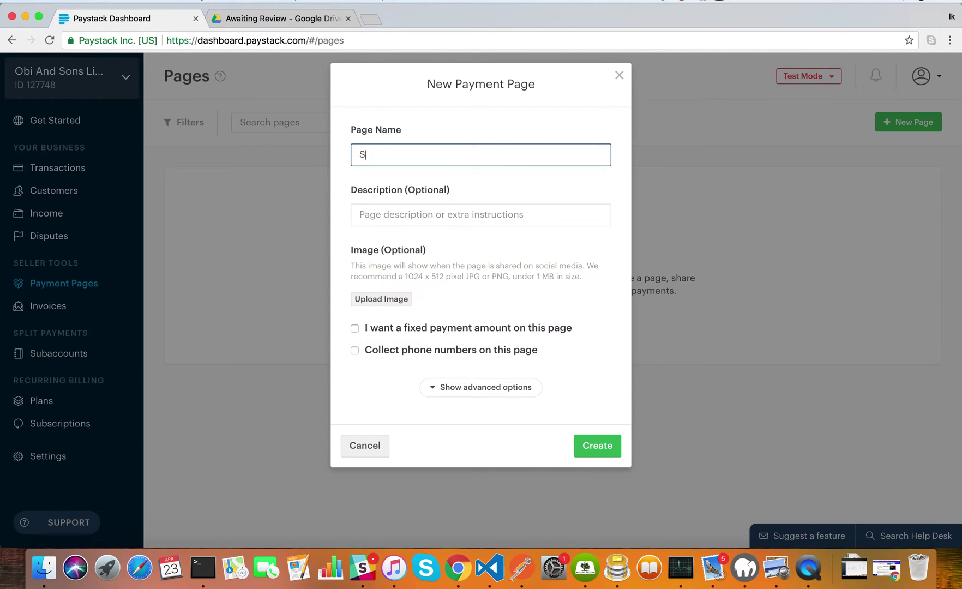
pyautogui.write('chool P')
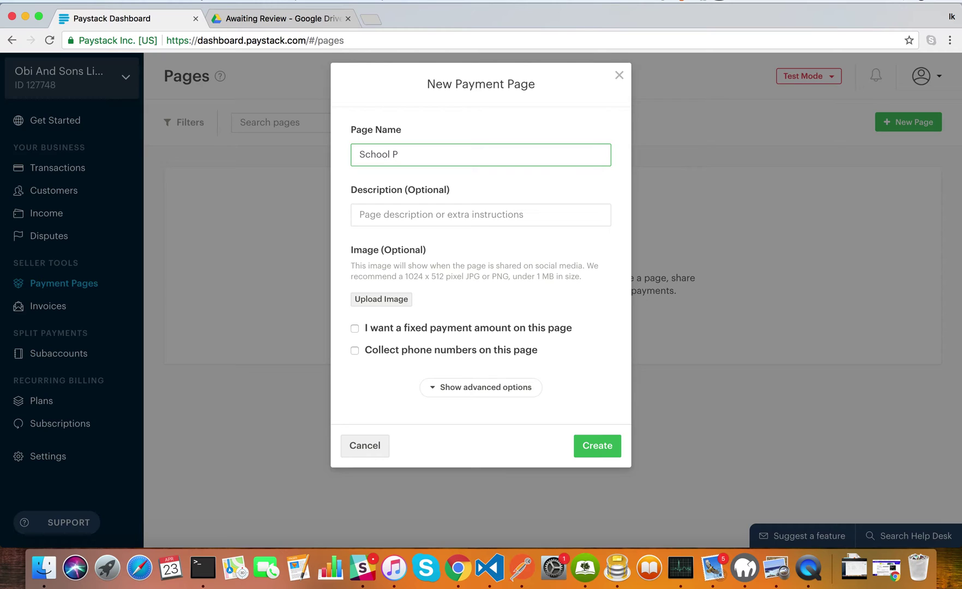
pyautogui.write('TA p')
pyautogui.press('BackSpace')
pyautogui.press('BackSpace')
pyautogui.write('Payment')
# Require a fixed amount of 5000 and enable phone-number collection
pyautogui.click(492, 221)
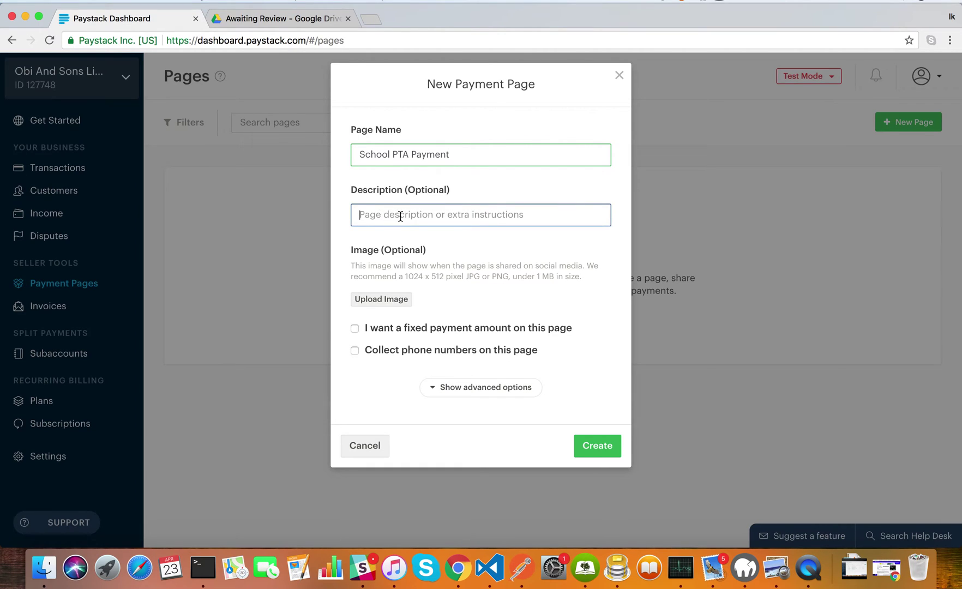
pyautogui.scroll(-2, 436, 351)
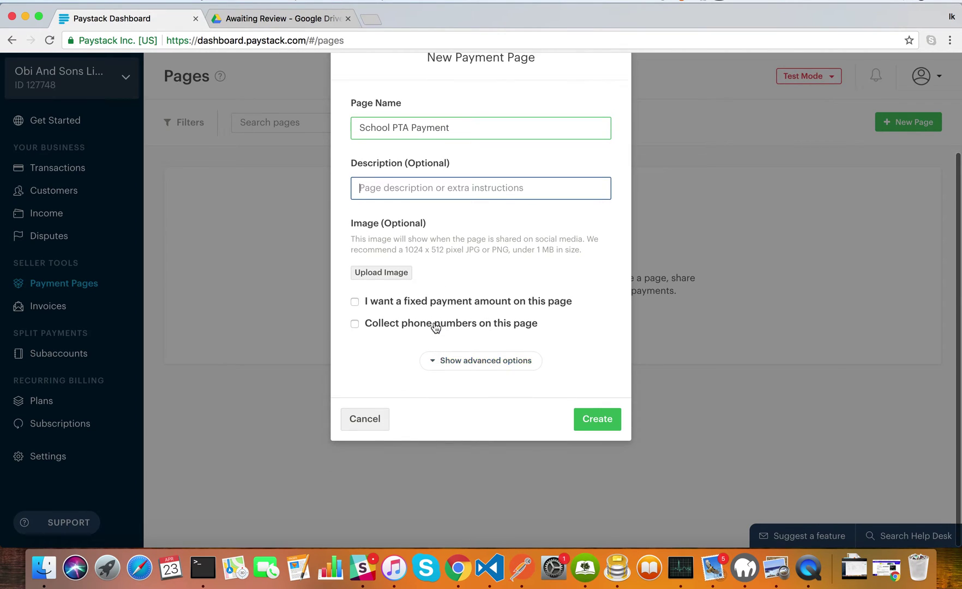
pyautogui.click(434, 302)
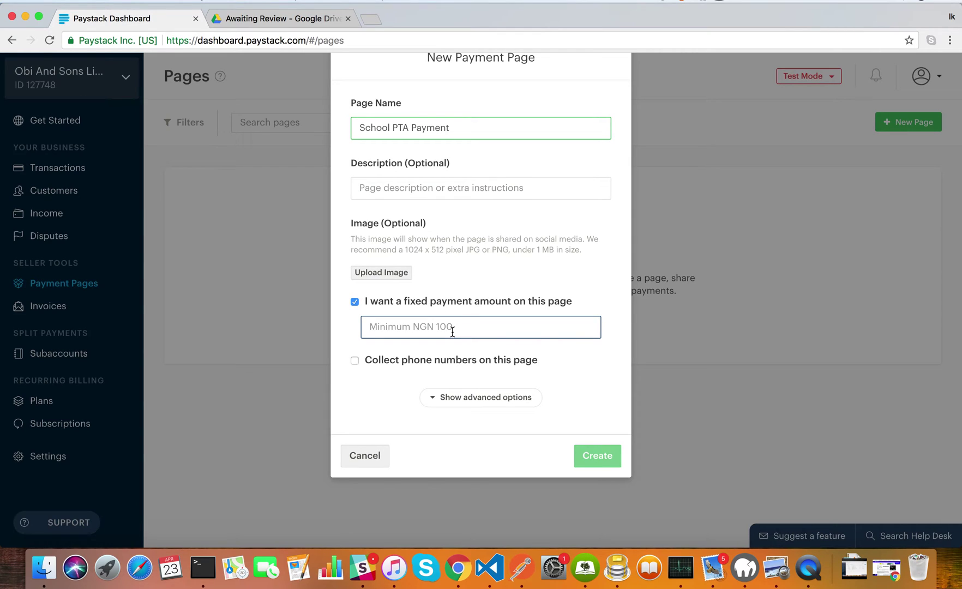
pyautogui.write('5000')
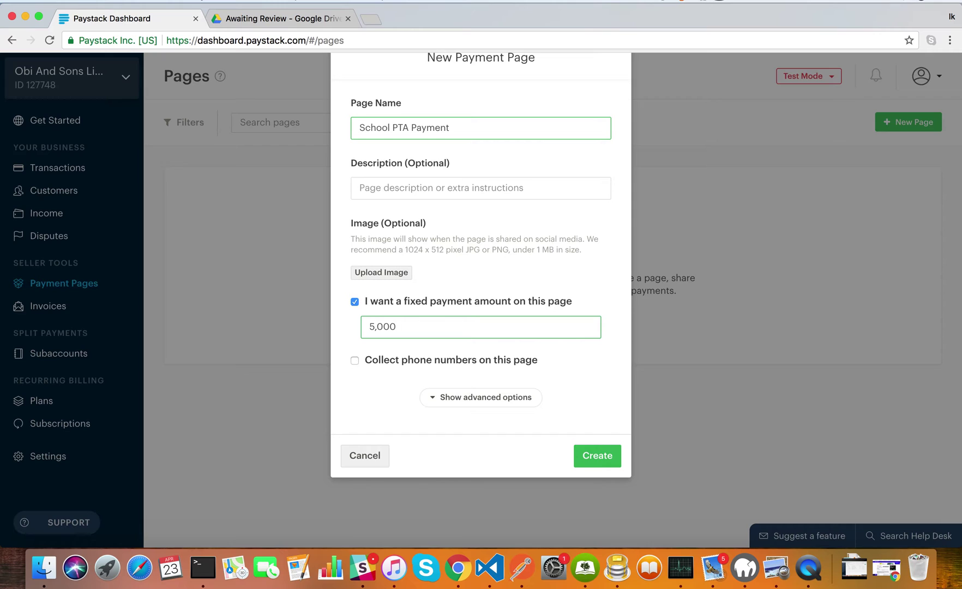
pyautogui.click(458, 365)
# Under advanced options, choose School PTA as the subaccount to split payments with
pyautogui.scroll(-1, 481, 356)
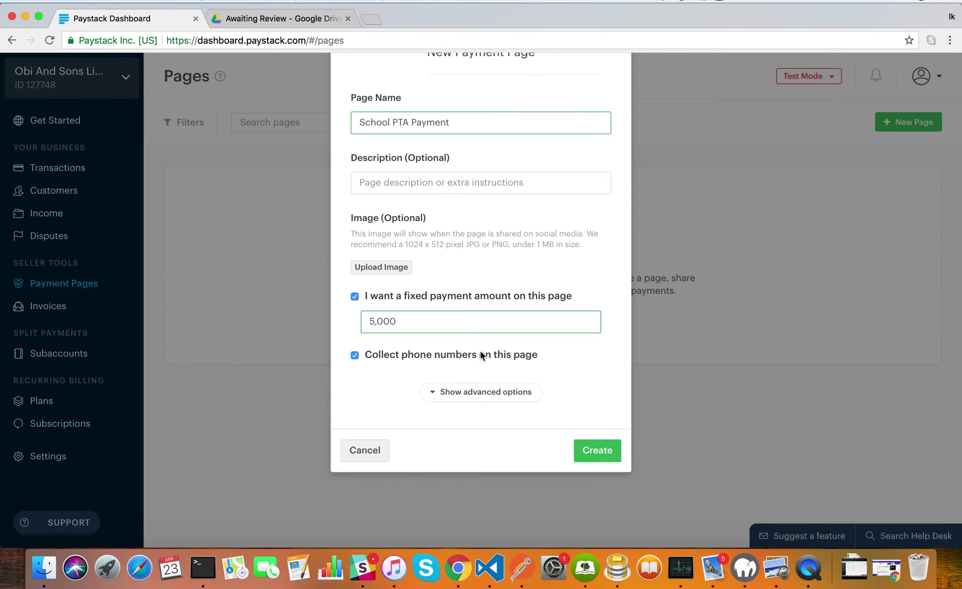
pyautogui.click(483, 359)
pyautogui.scroll(-3, 514, 400)
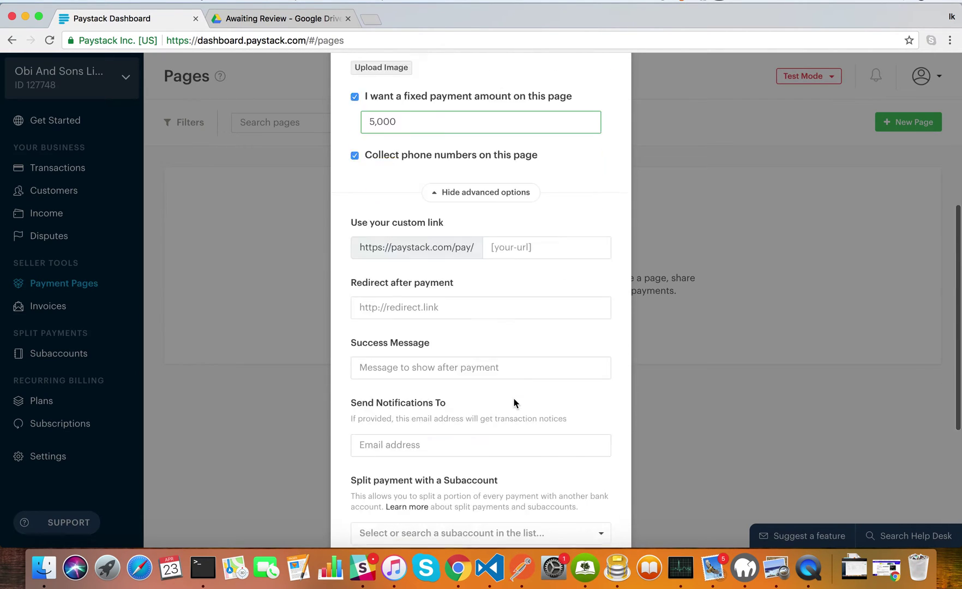
pyautogui.scroll(-3, 513, 401)
pyautogui.scroll(5, 498, 161)
pyautogui.click(504, 243)
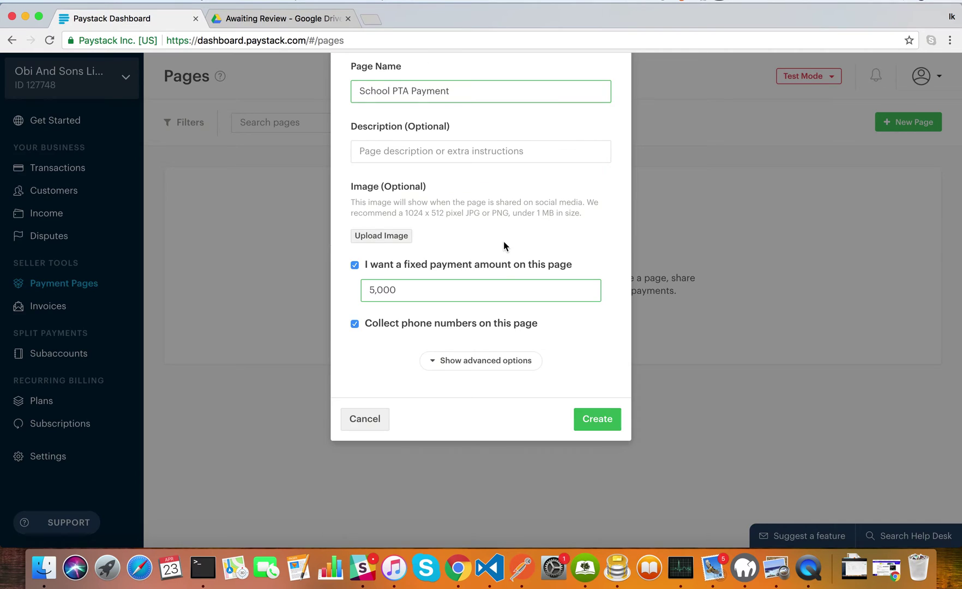
pyautogui.click(487, 361)
pyautogui.scroll(-3, 491, 427)
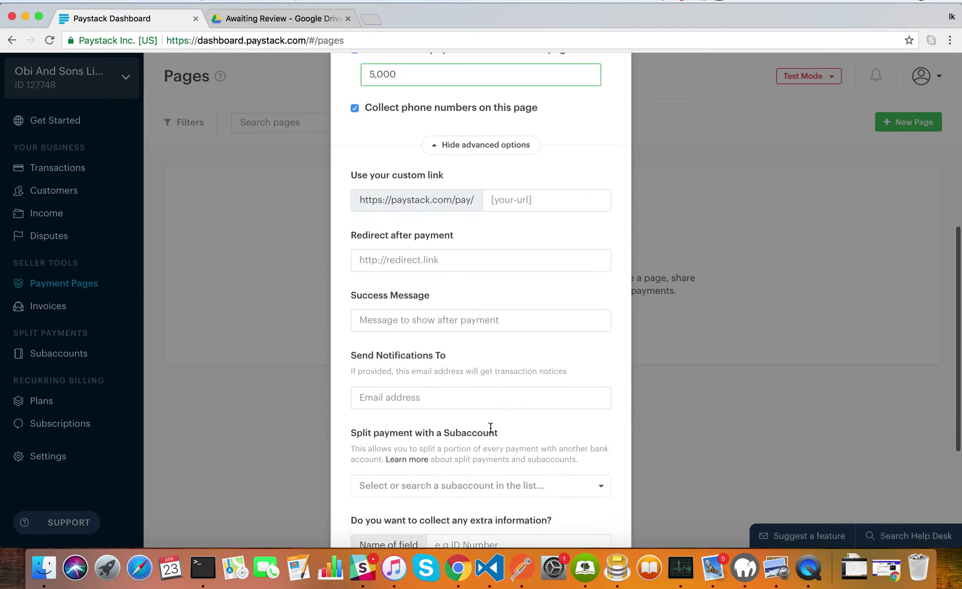
pyautogui.scroll(-4, 490, 428)
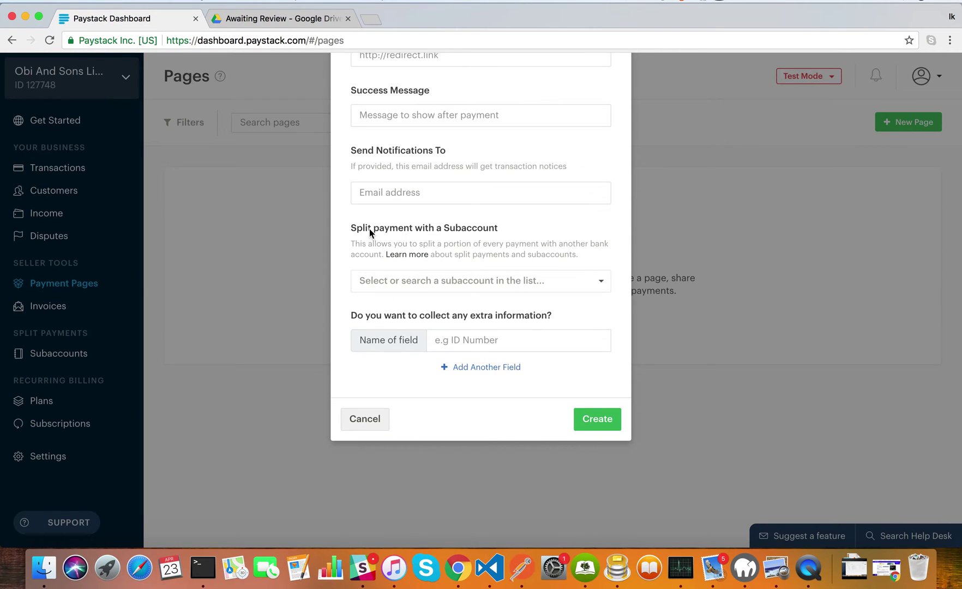
pyautogui.moveTo(357, 228); pyautogui.dragTo(483, 229)
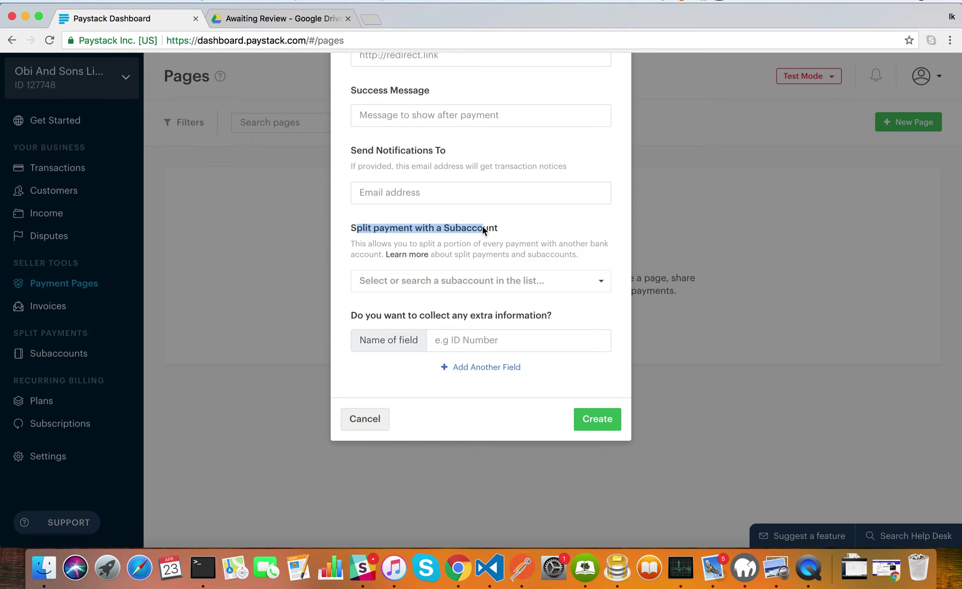
pyautogui.click(494, 279)
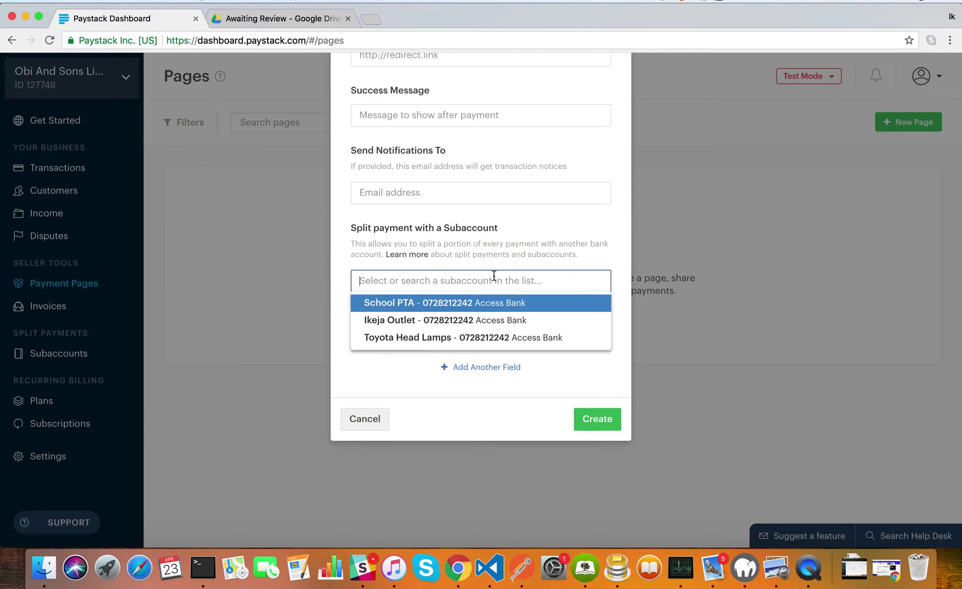
pyautogui.click(494, 311)
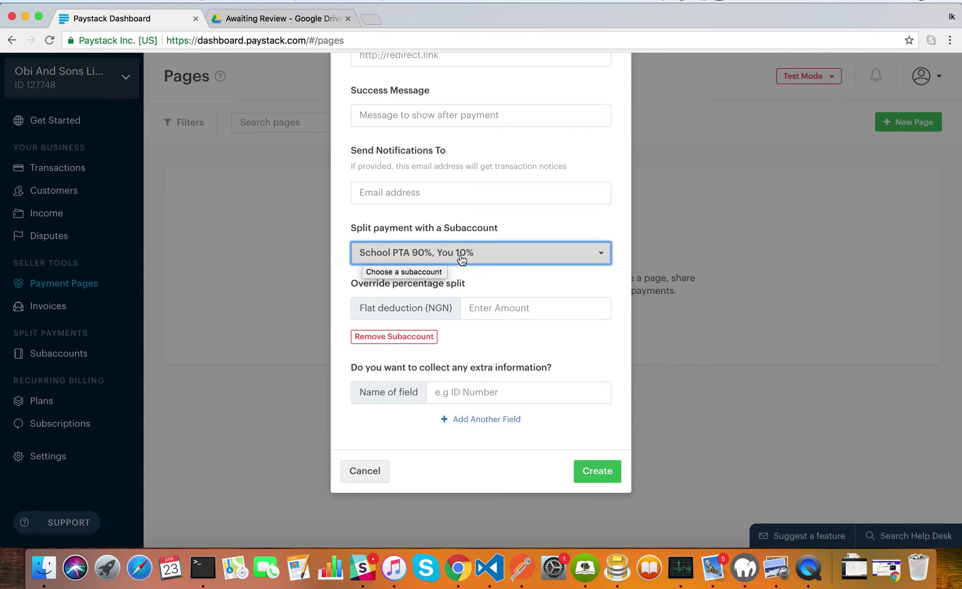
# Look over the form and create the School PTA Payment page
pyautogui.scroll(-2, 489, 259)
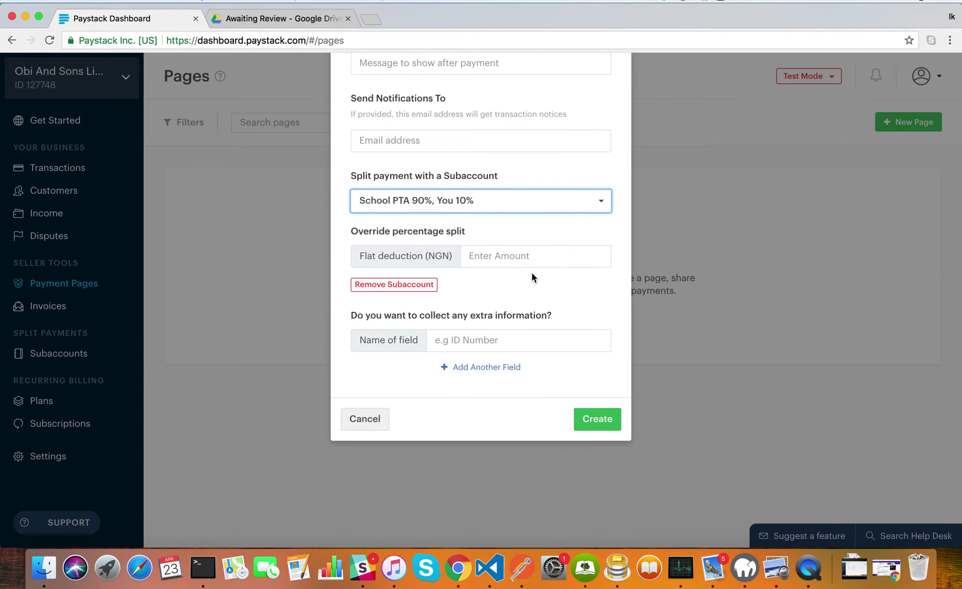
pyautogui.scroll(5, 534, 212)
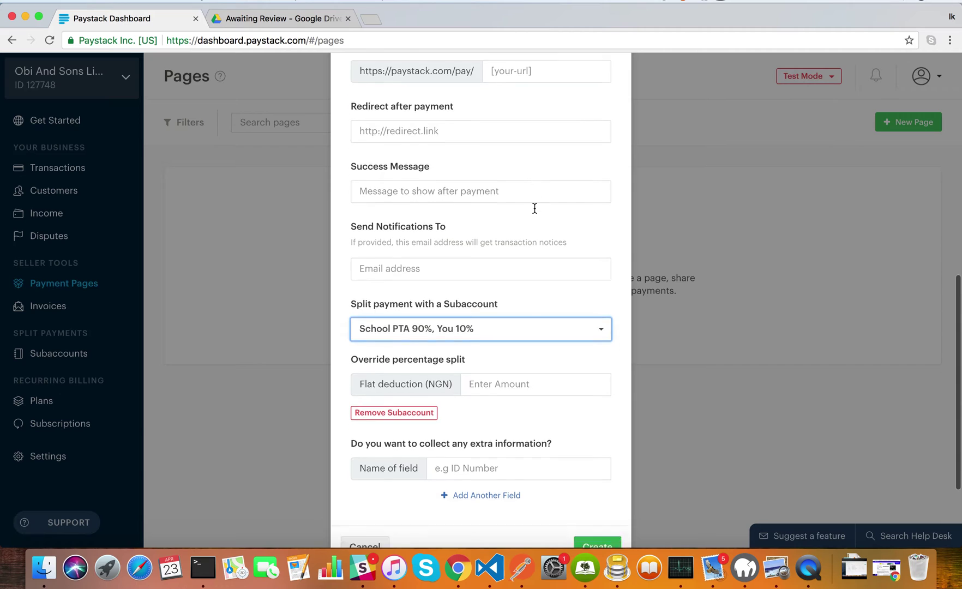
pyautogui.scroll(-5, 535, 208)
pyautogui.click(597, 429)
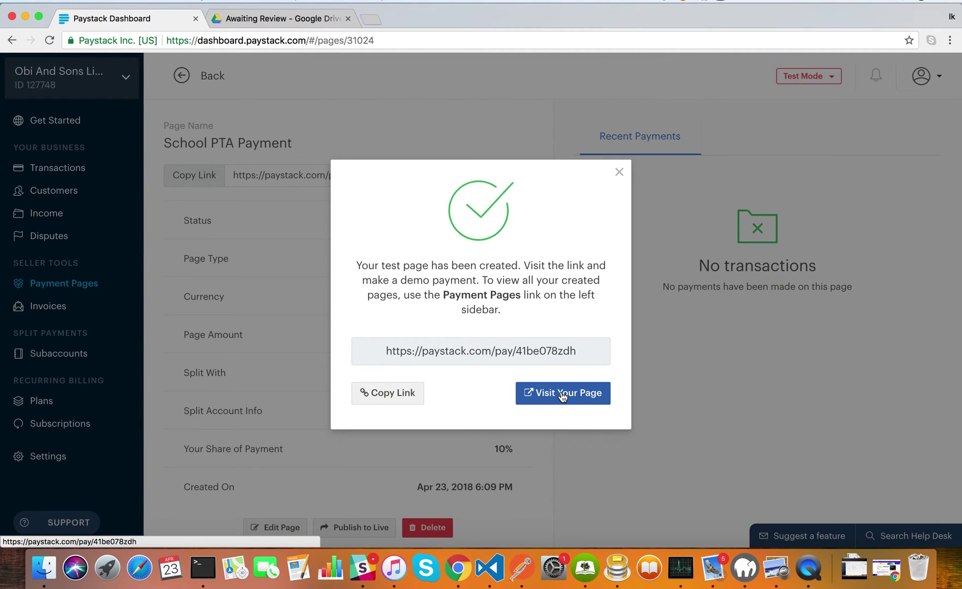
# Open the School PTA Payment test page from the page-created dialog
pyautogui.click(583, 351)
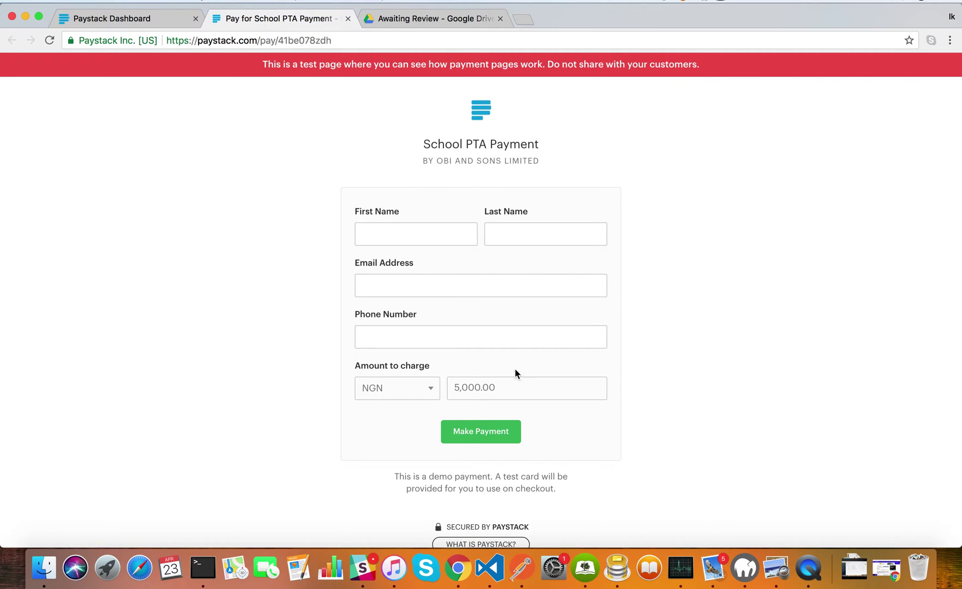
# Enter the payer's first name, last name and e-mail address
pyautogui.click(415, 232)
pyautogui.write('Mr')
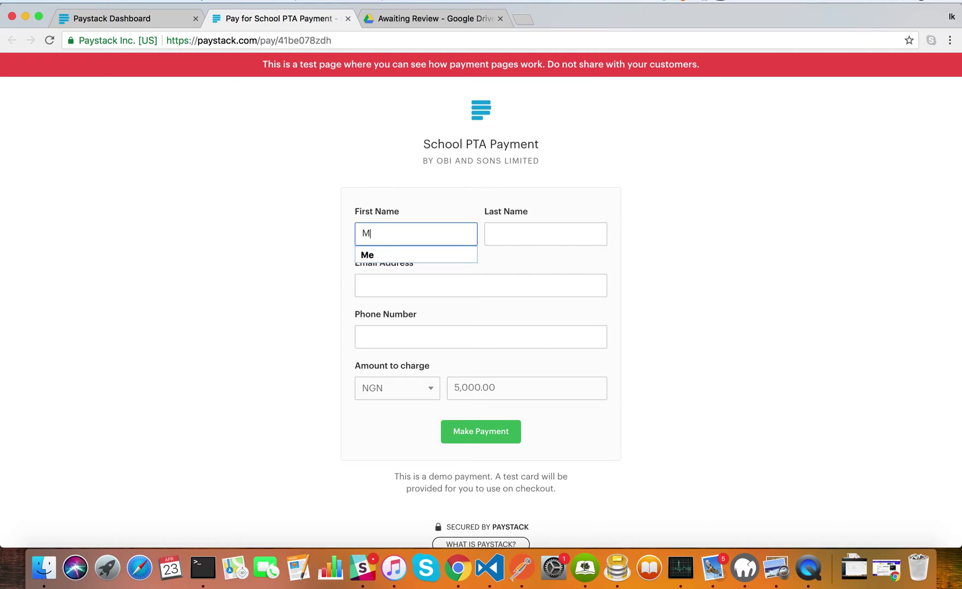
pyautogui.press('Tab')
pyautogui.write('Obi')
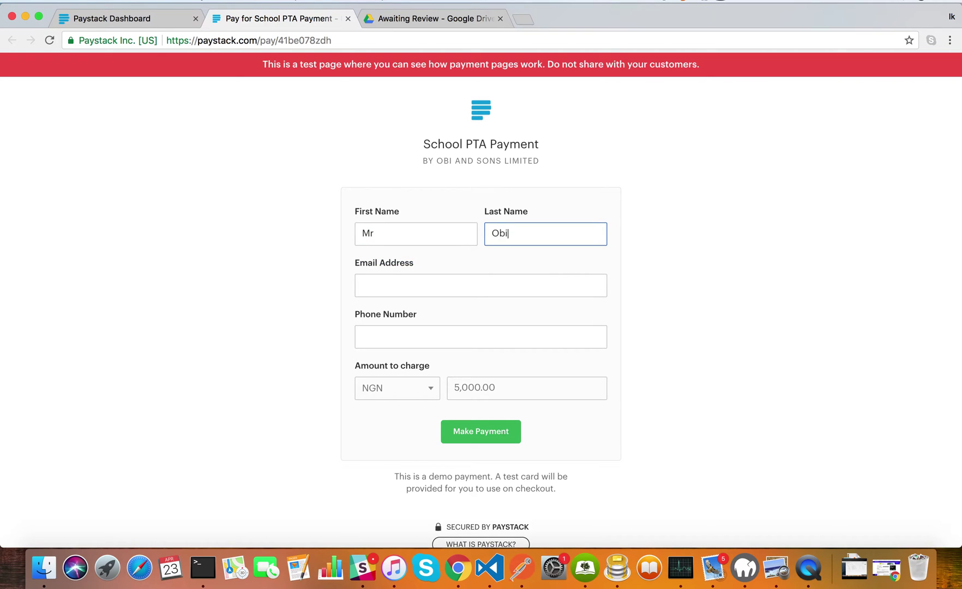
pyautogui.press('Tab')
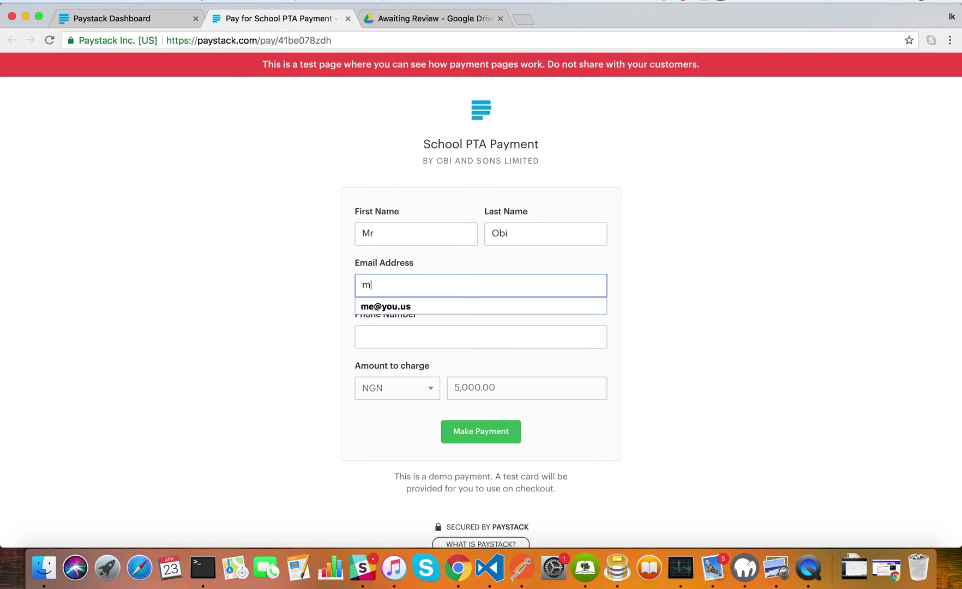
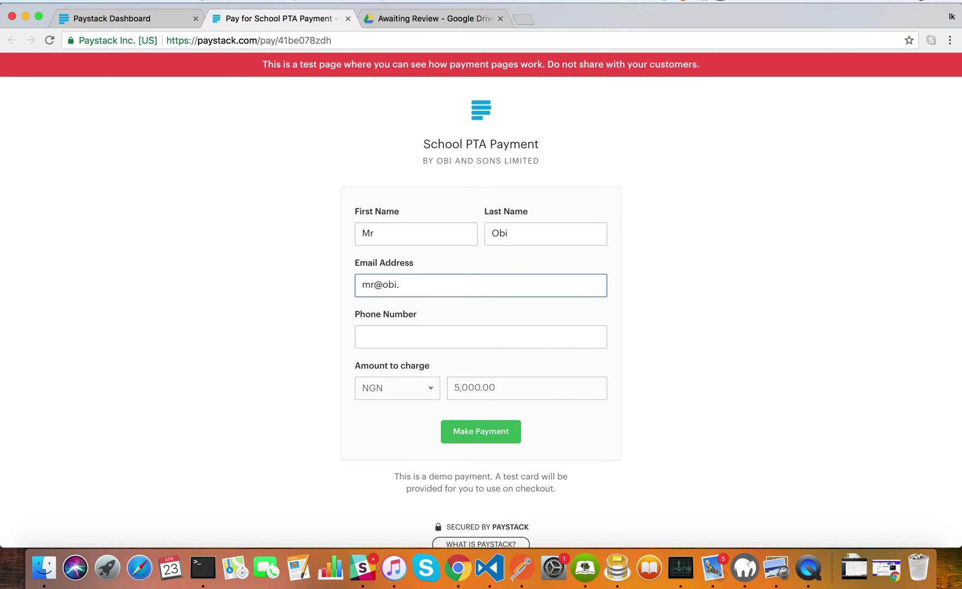
# Fill the phone number from the saved suggestion and submit the payer details
pyautogui.click(480, 336)
pyautogui.write('08001234567')
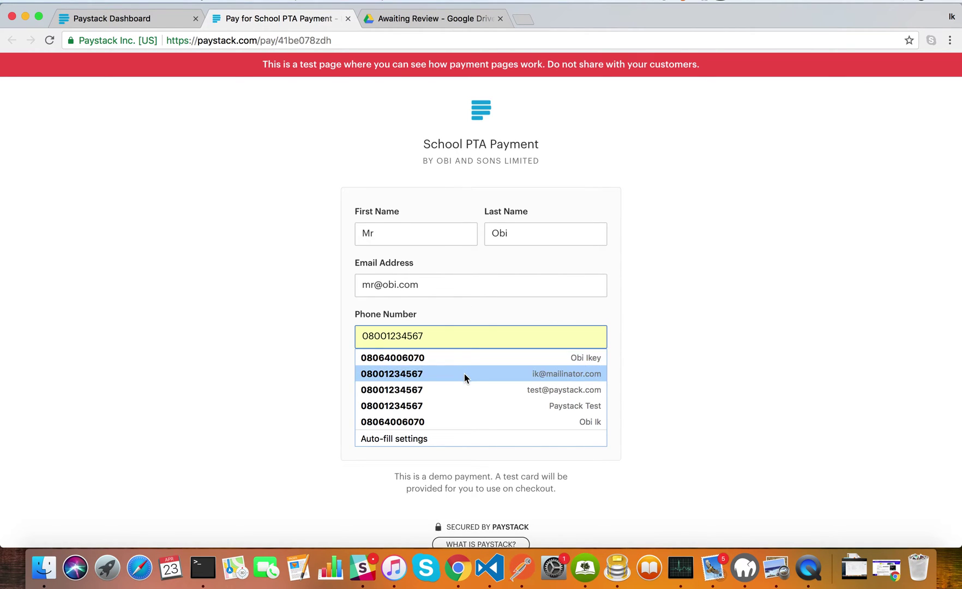
pyautogui.click(464, 373)
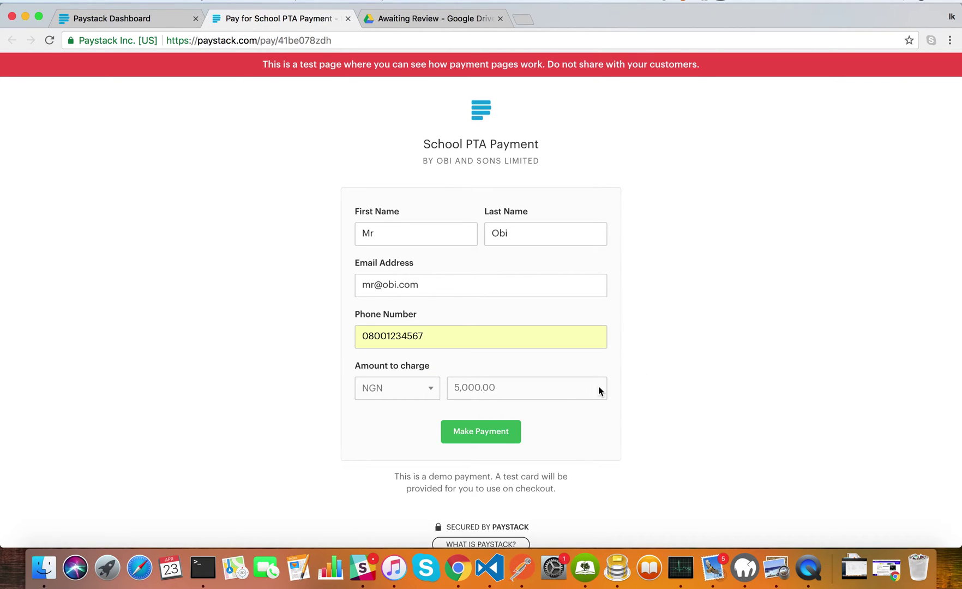
pyautogui.click(487, 435)
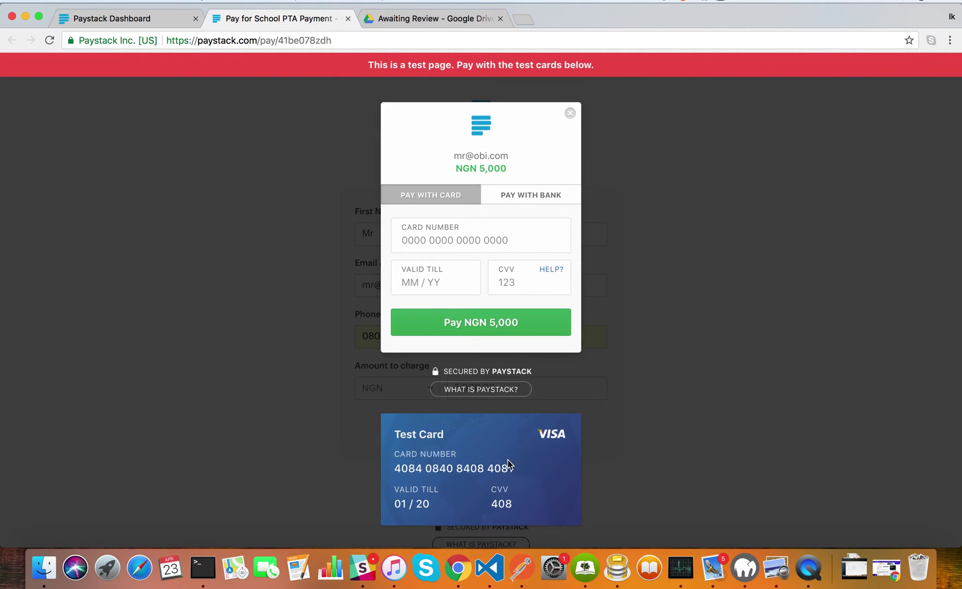
# Paste the test card number, enter expiry and CVV, and pay NGN 5,000
pyautogui.click(507, 463)
pyautogui.click(492, 240)
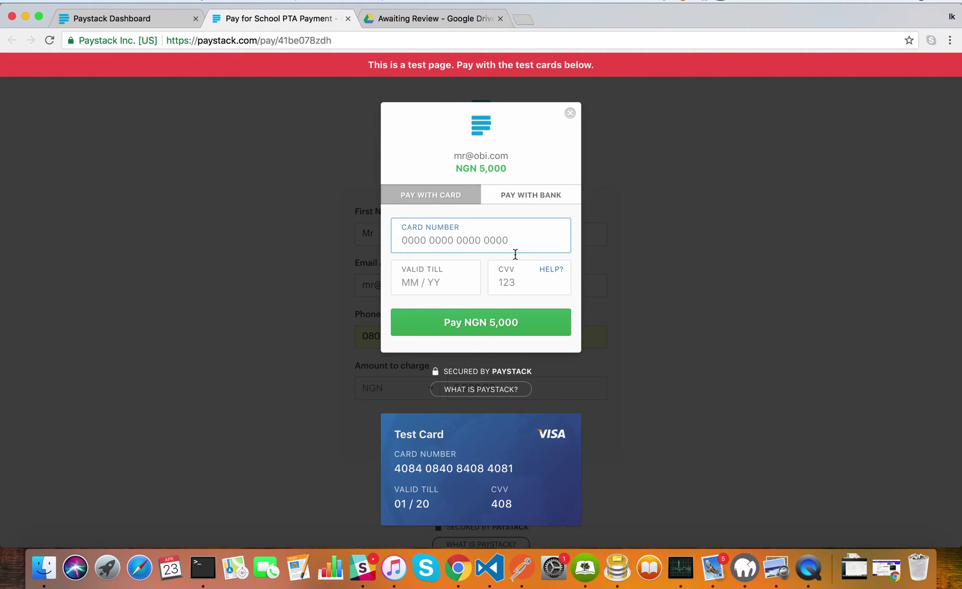
pyautogui.press('super+v')
pyautogui.write('012')
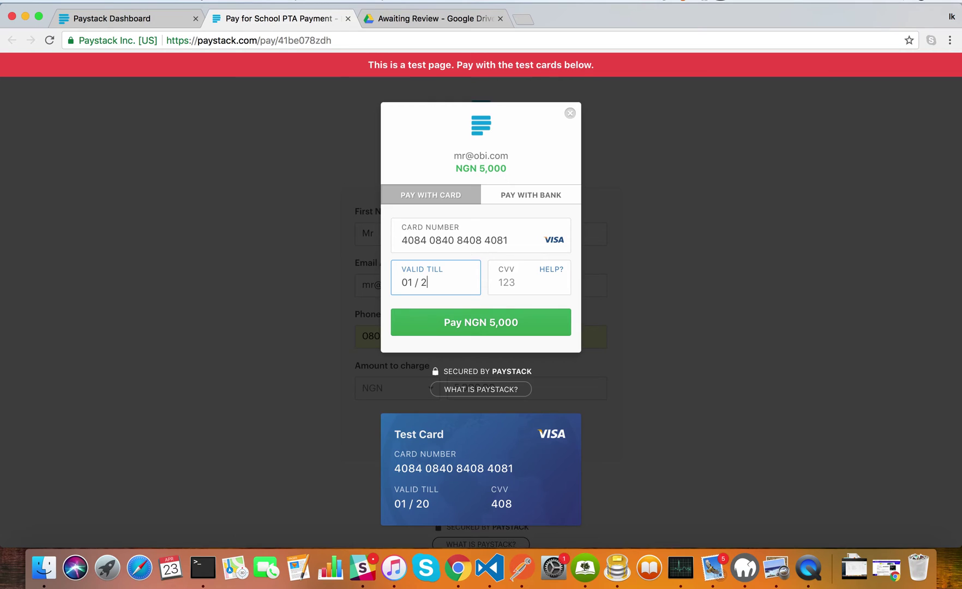
pyautogui.write('0408')
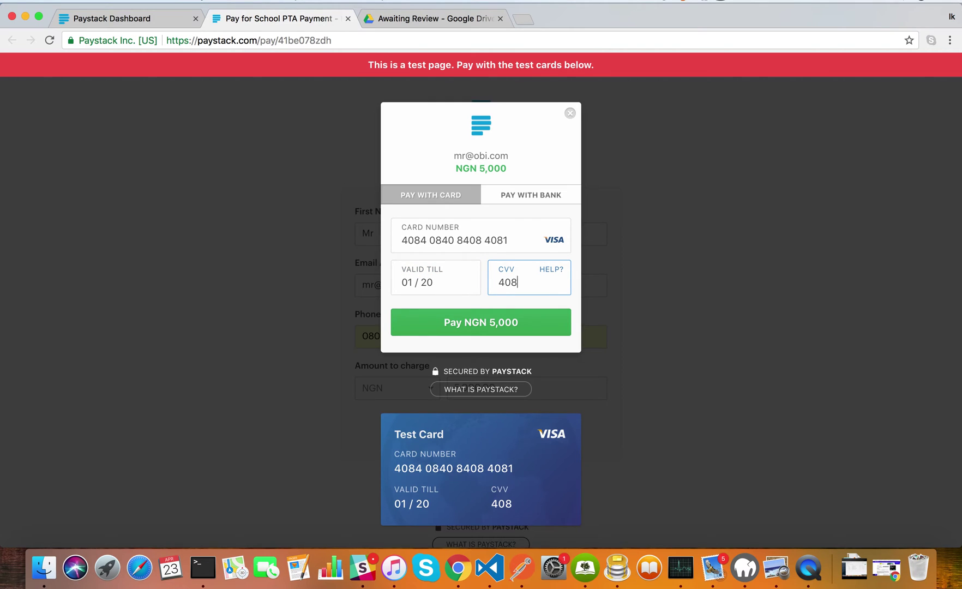
pyautogui.click(458, 330)
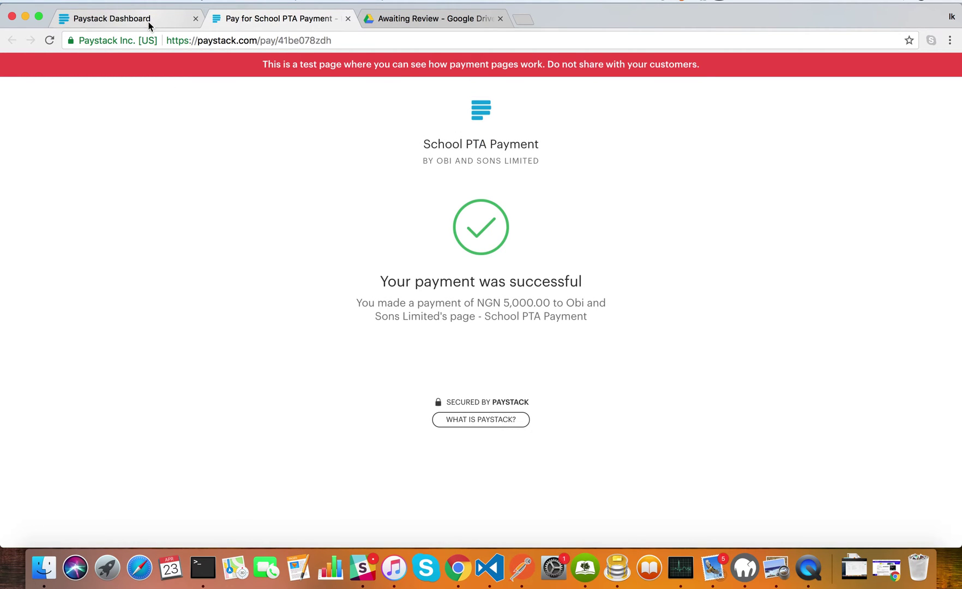
# Back on the dashboard, dismiss the confirmation, check Subaccounts, and go to Transactions
pyautogui.click(151, 25)
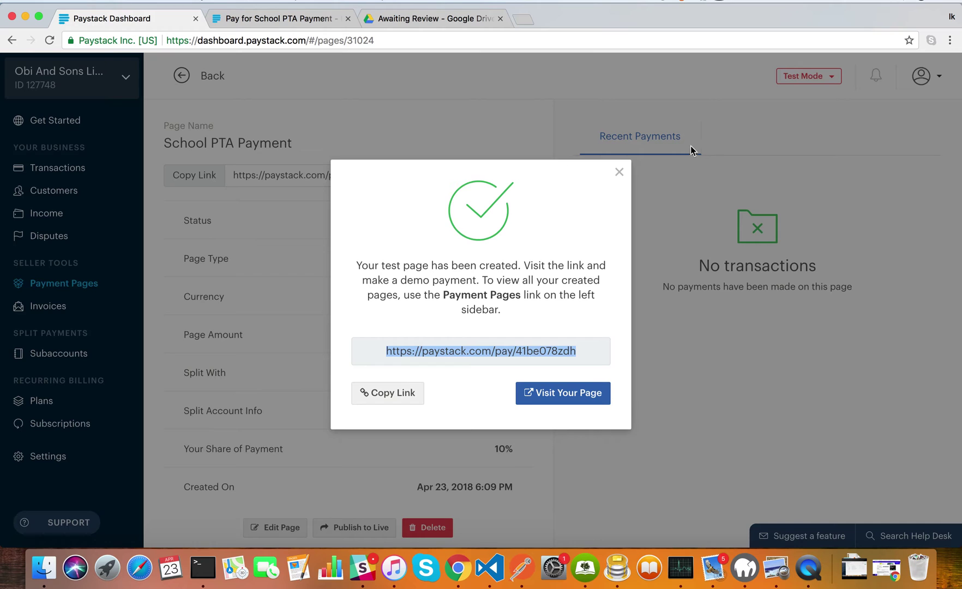
pyautogui.click(619, 172)
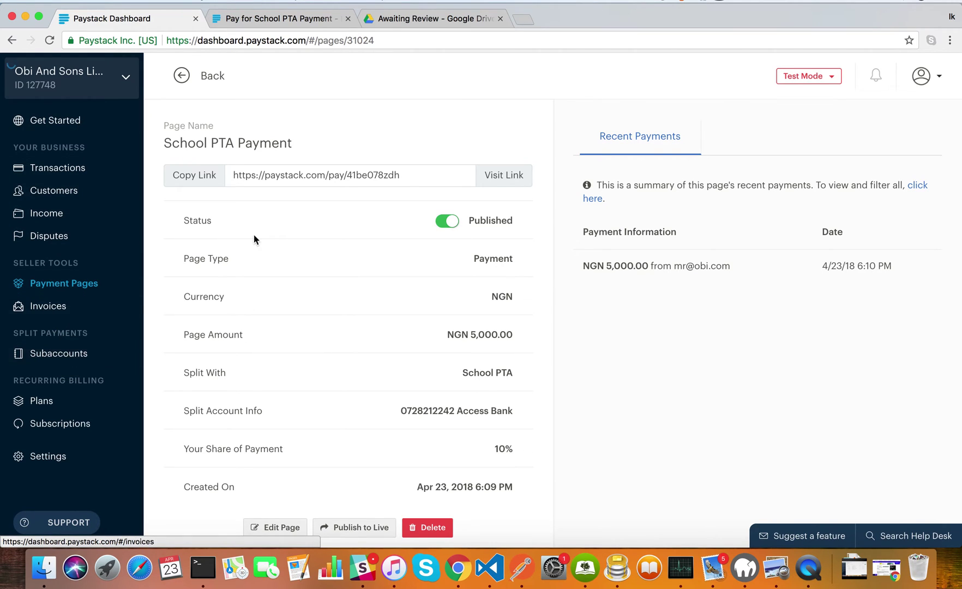
pyautogui.moveTo(190, 225); pyautogui.dragTo(243, 229)
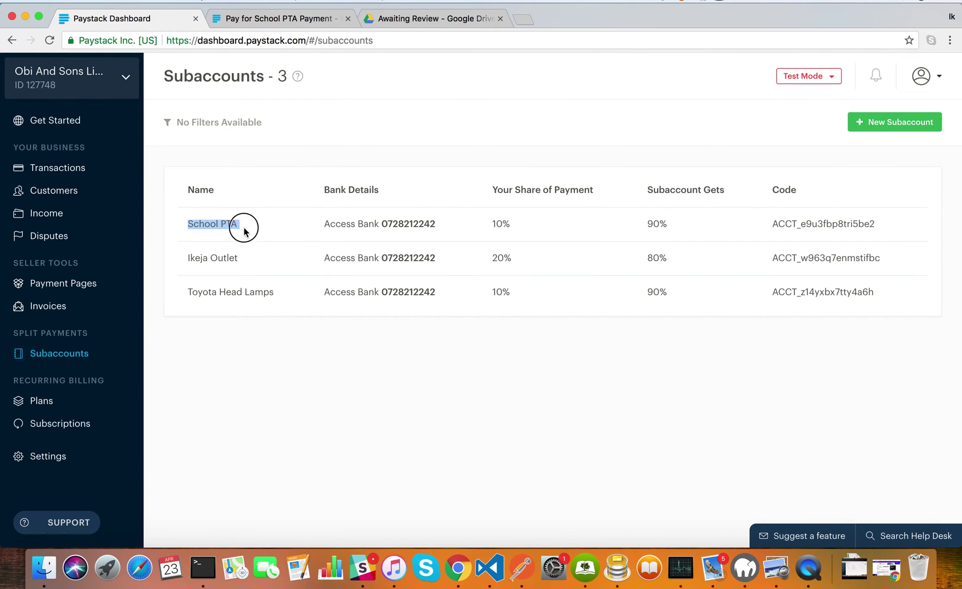
pyautogui.click(257, 227)
pyautogui.click(94, 169)
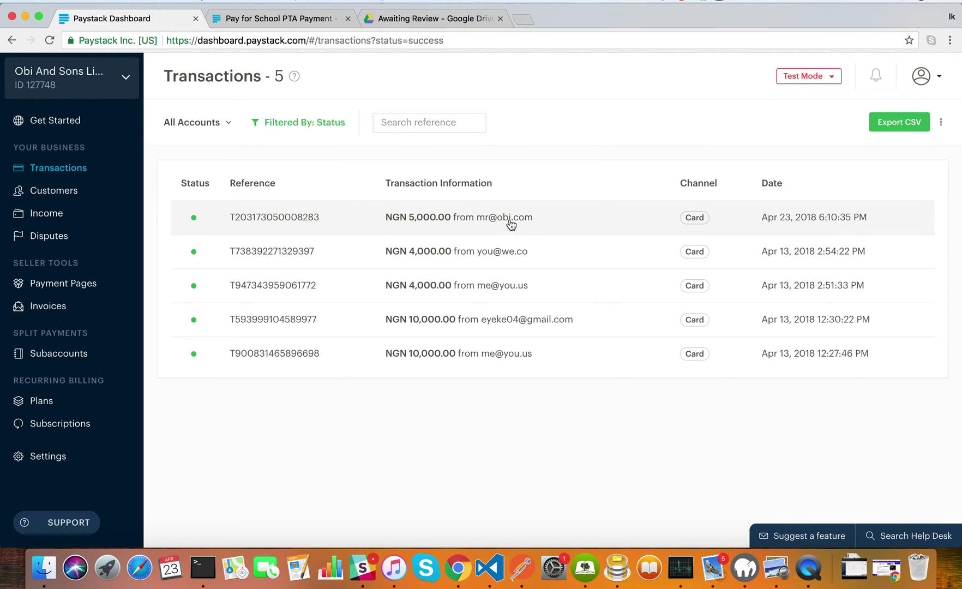
# Open the top NGN 5,000.00 transaction and check the 4,500.00 School PTA and 325.00 shares
pyautogui.click(516, 223)
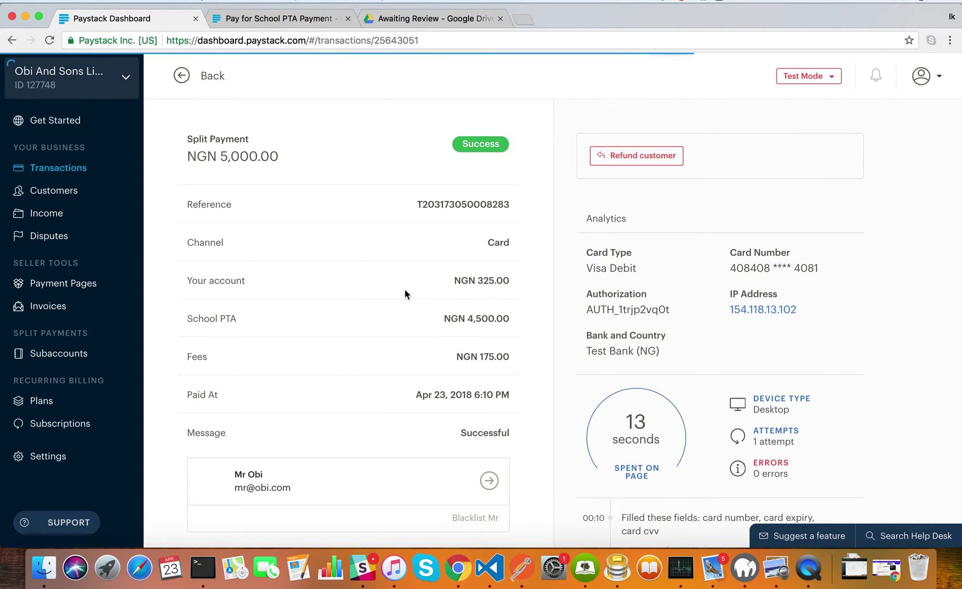
pyautogui.click(468, 319)
pyautogui.moveTo(468, 319); pyautogui.dragTo(509, 318)
pyautogui.click(495, 320)
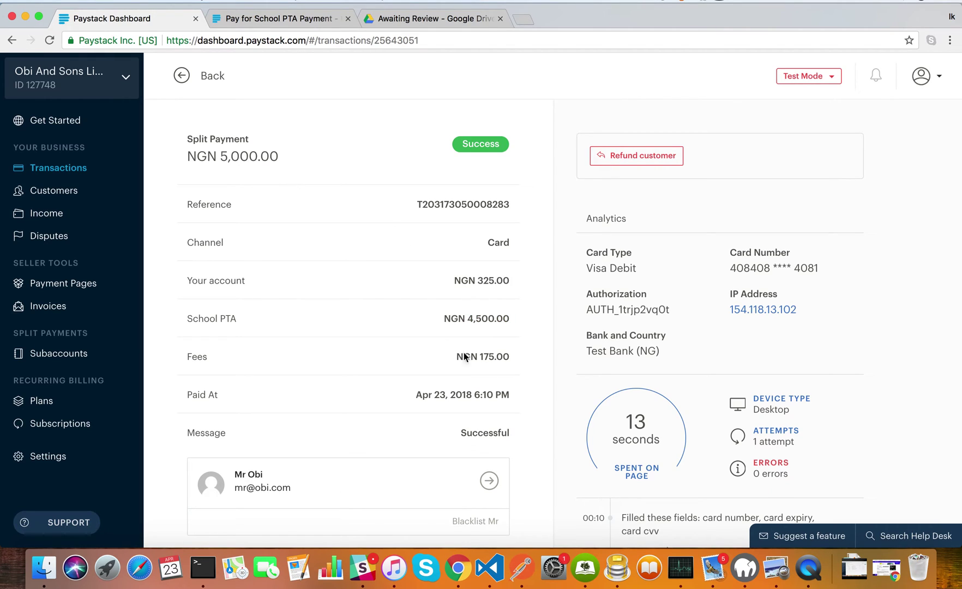
pyautogui.click(480, 278)
pyautogui.moveTo(480, 278); pyautogui.dragTo(506, 280)
pyautogui.click(506, 281)
# Recheck your NGN 325.00 share, then return to the Payment Pages list
pyautogui.click(486, 283)
pyautogui.moveTo(478, 283); pyautogui.dragTo(512, 286)
pyautogui.click(508, 282)
pyautogui.moveTo(461, 280); pyautogui.dragTo(507, 280)
pyautogui.click(507, 279)
pyautogui.scroll(-2, 486, 343)
pyautogui.scroll(2, 477, 316)
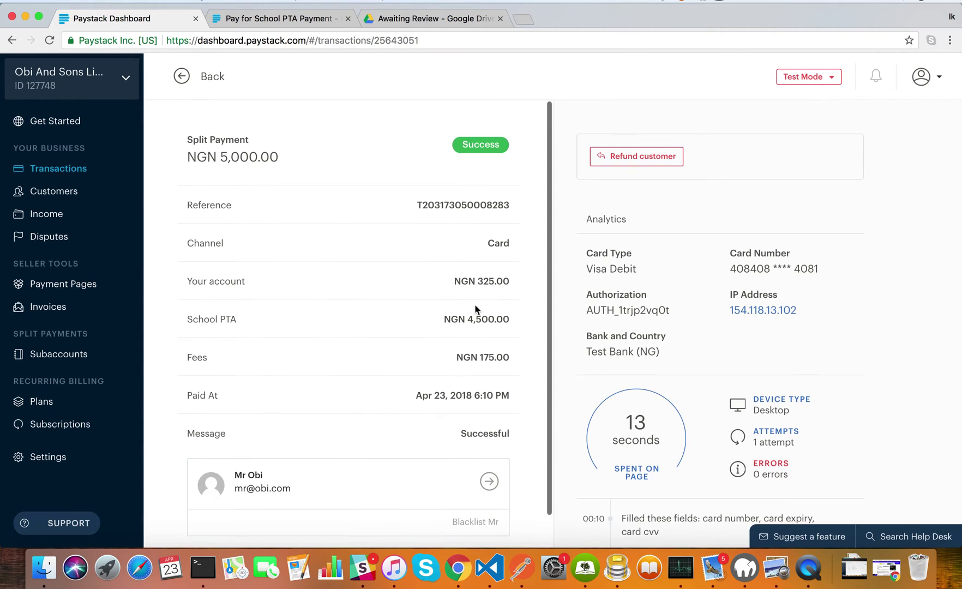
pyautogui.scroll(-2, 420, 252)
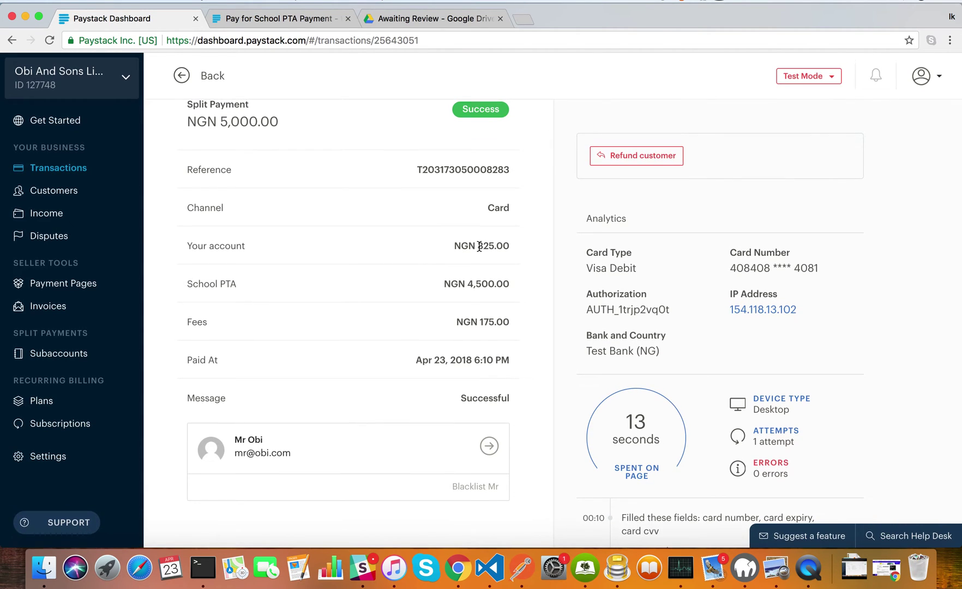
pyautogui.click(100, 278)
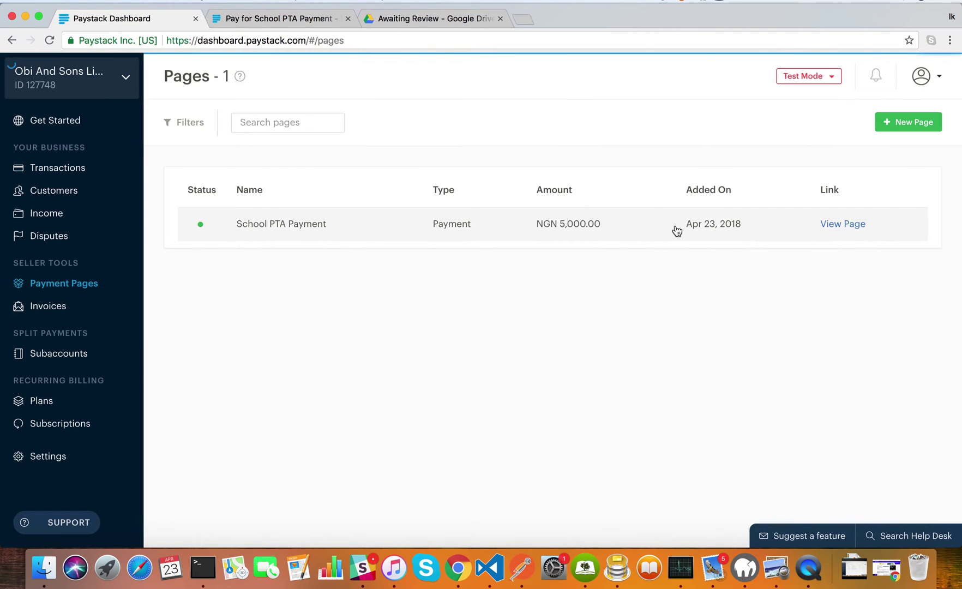
# Open the School PTA Payment page and start editing it
pyautogui.click(681, 230)
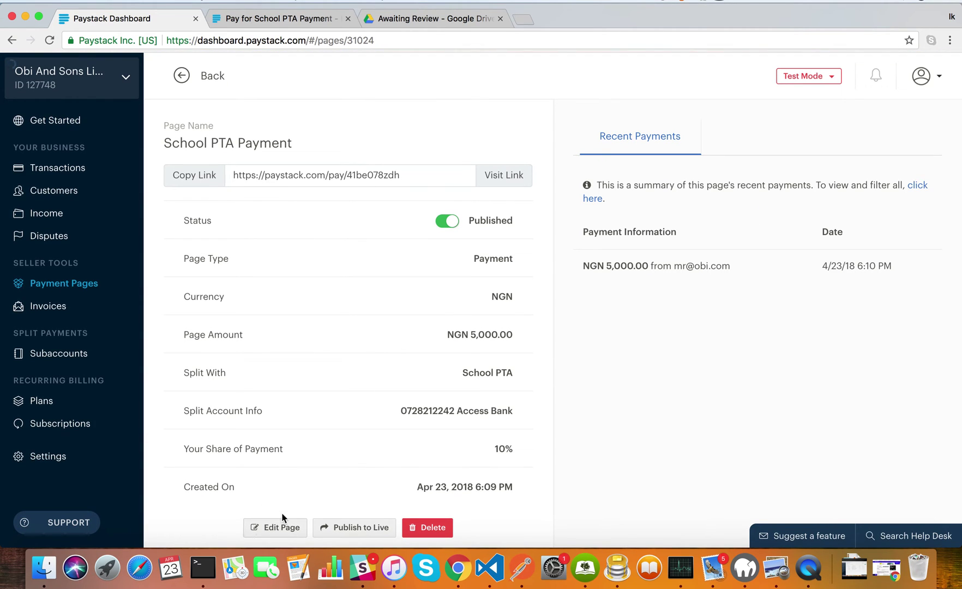
pyautogui.click(276, 528)
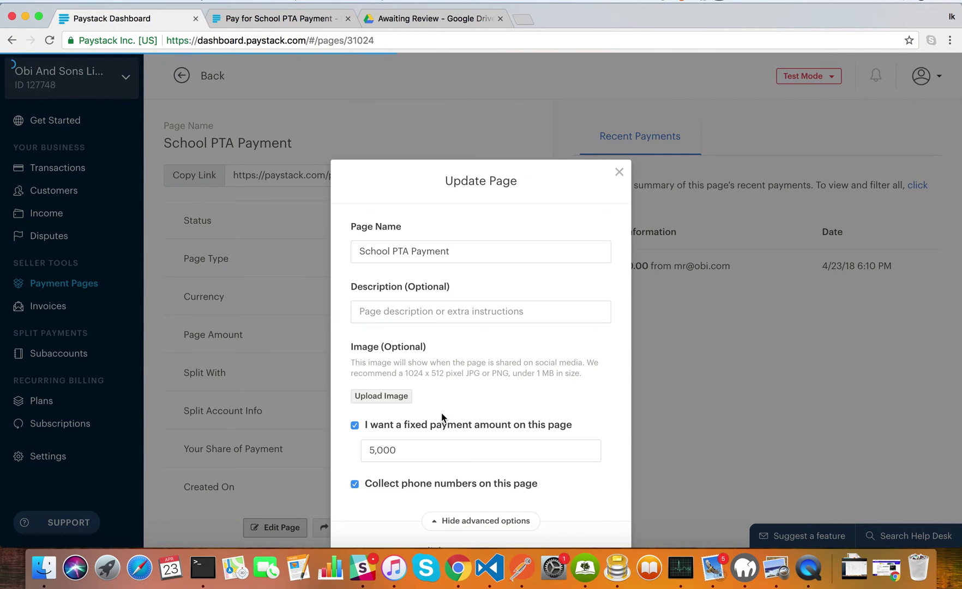
pyautogui.scroll(-5, 505, 394)
pyautogui.scroll(-5, 507, 405)
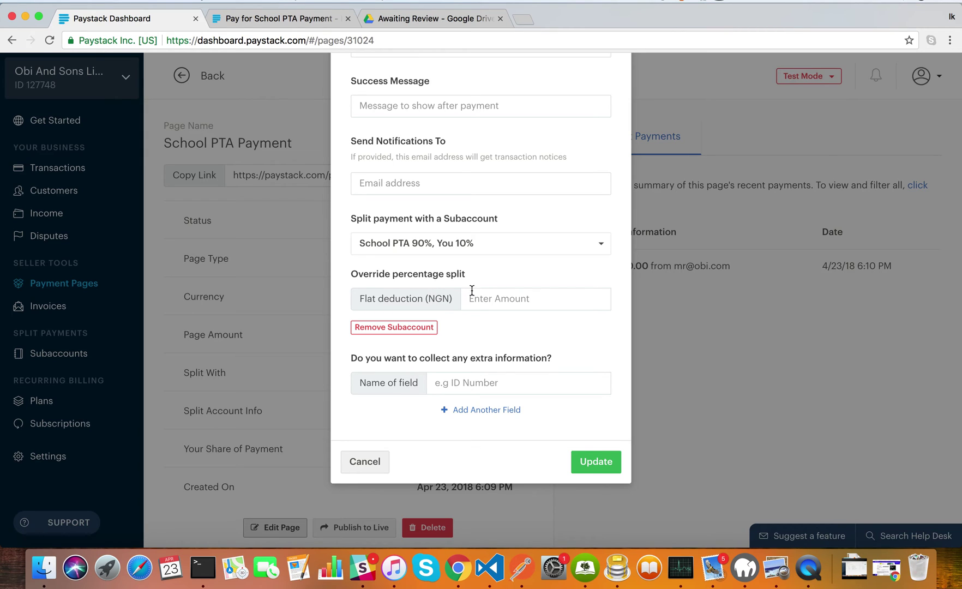
# Set the Override percentage split flat deduction to NGN 1,000
pyautogui.click(511, 299)
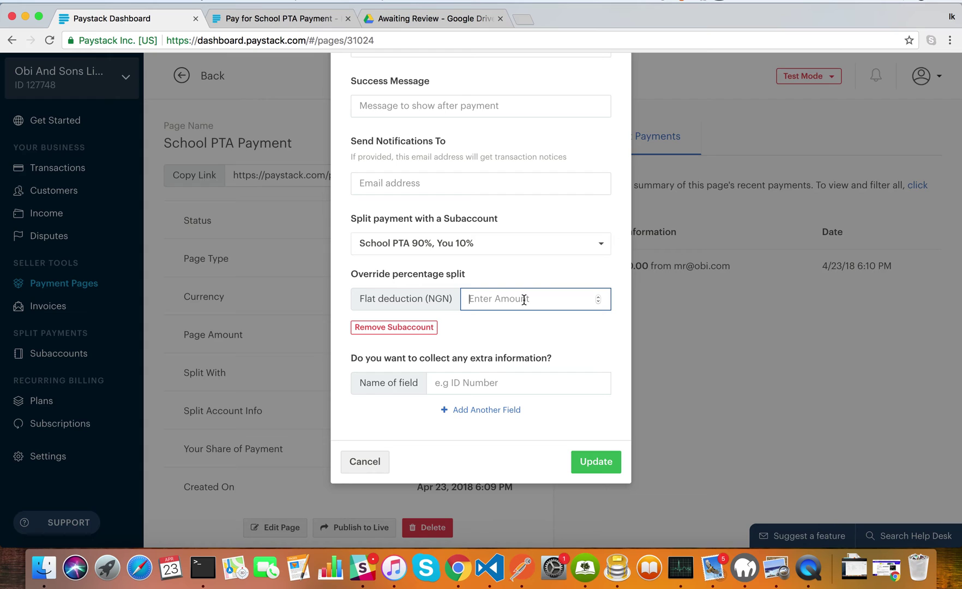
pyautogui.scroll(3, 523, 300)
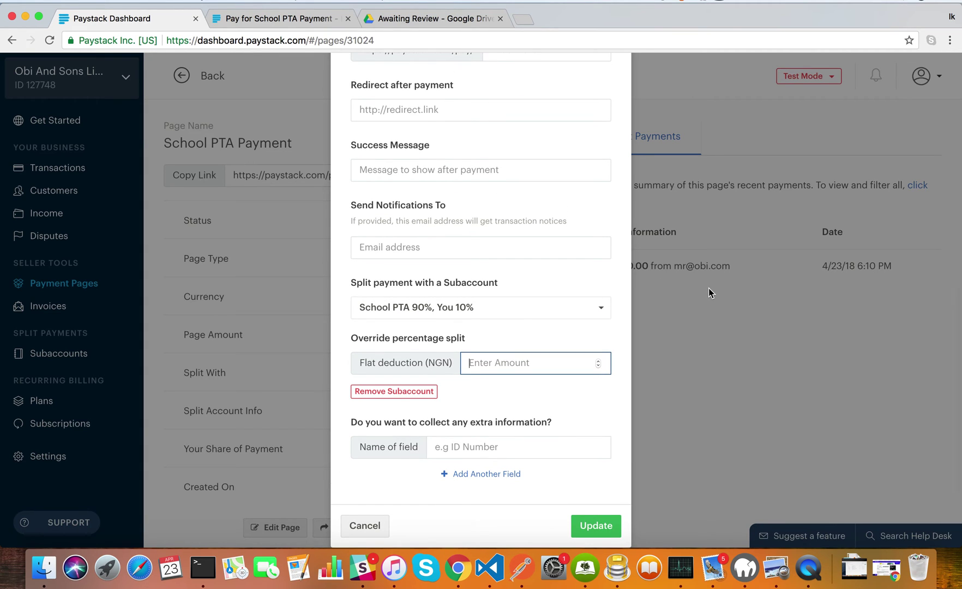
pyautogui.scroll(3, 701, 281)
pyautogui.scroll(-6, 701, 280)
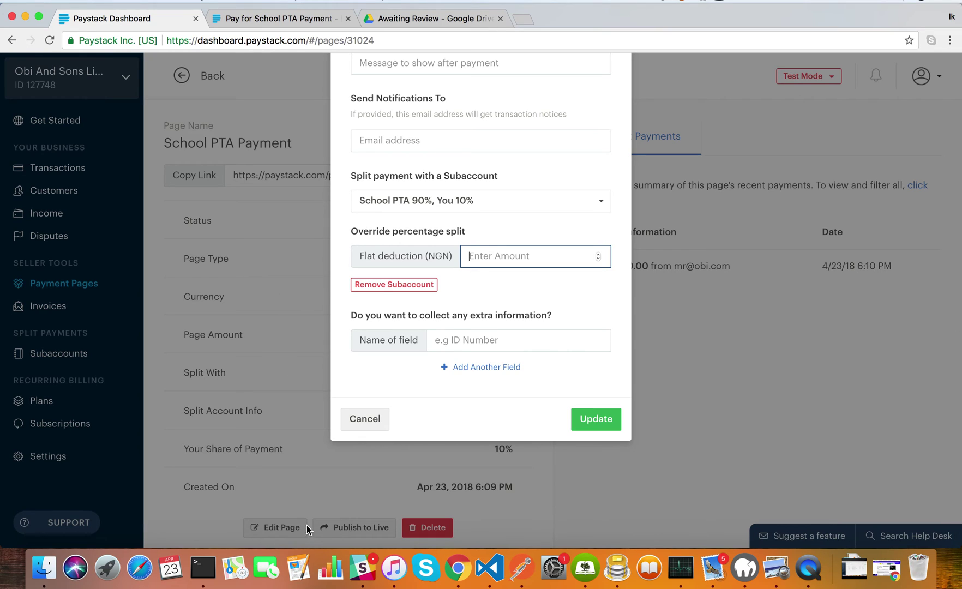
pyautogui.write('1000')
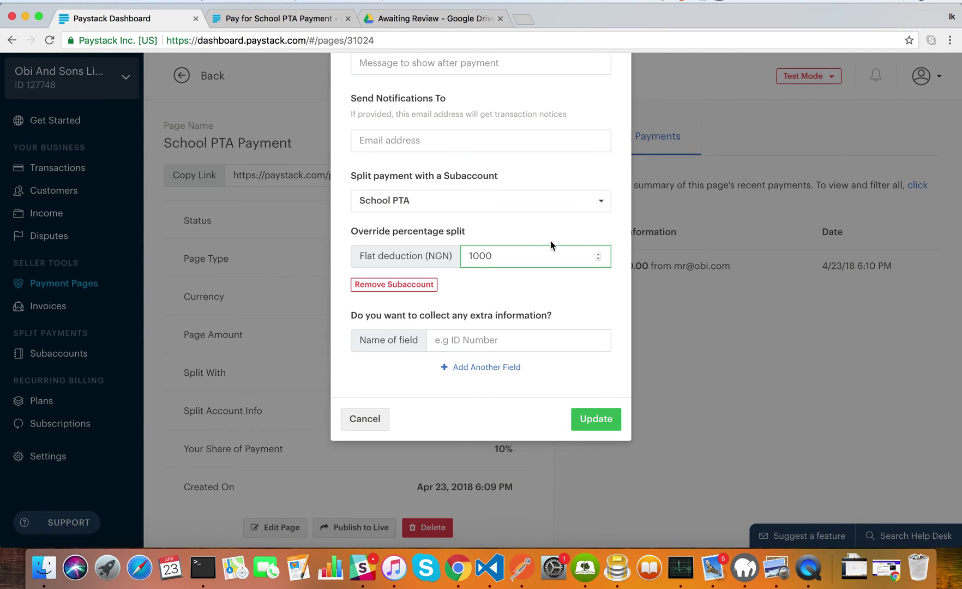
pyautogui.doubleClick(521, 256)
pyautogui.press('BackSpace')
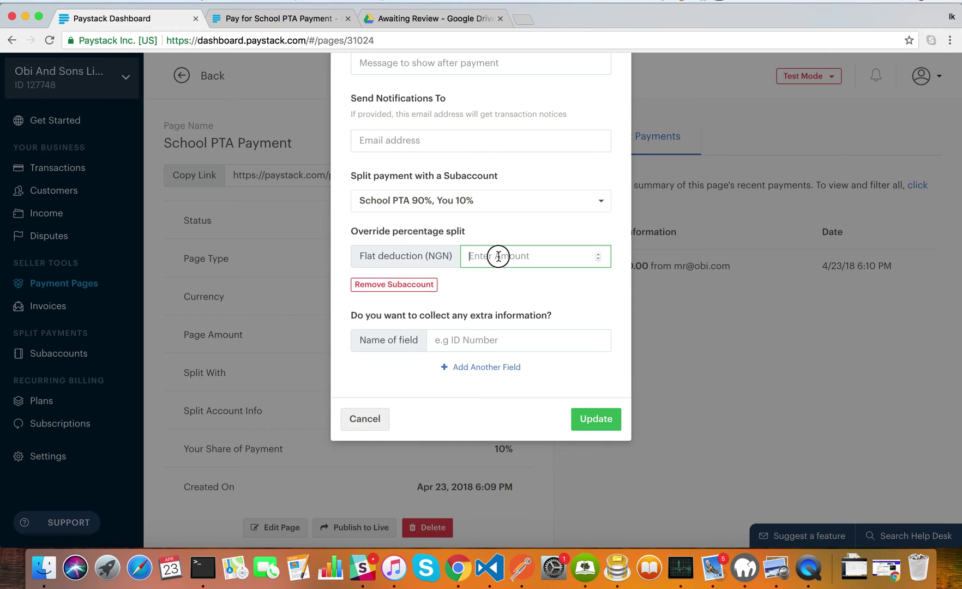
pyautogui.write('100')
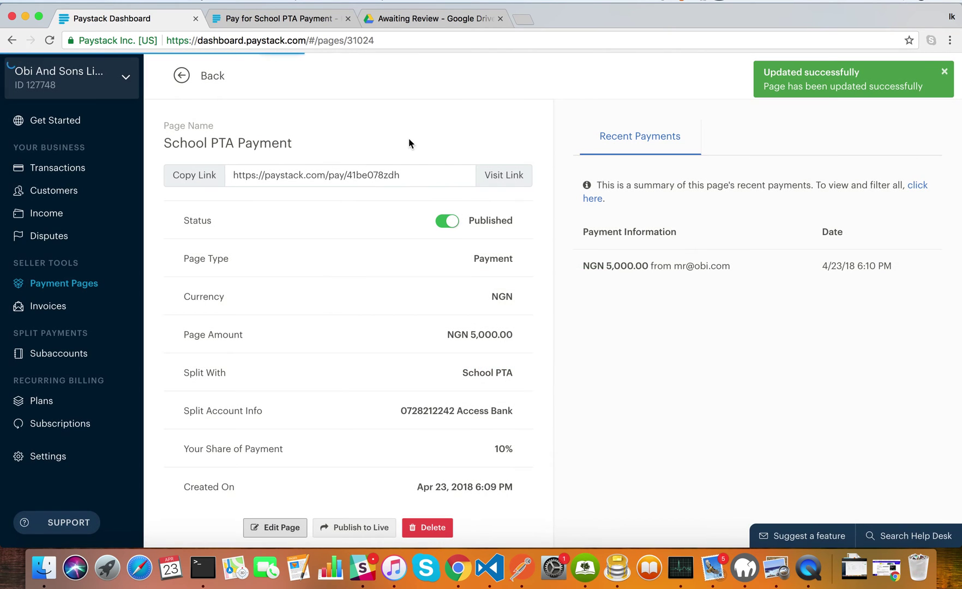
pyautogui.click(300, 20)
# Reload the payment page and submit a new payer's name, e-mail and phone number
pyautogui.click(322, 41)
pyautogui.press('Return')
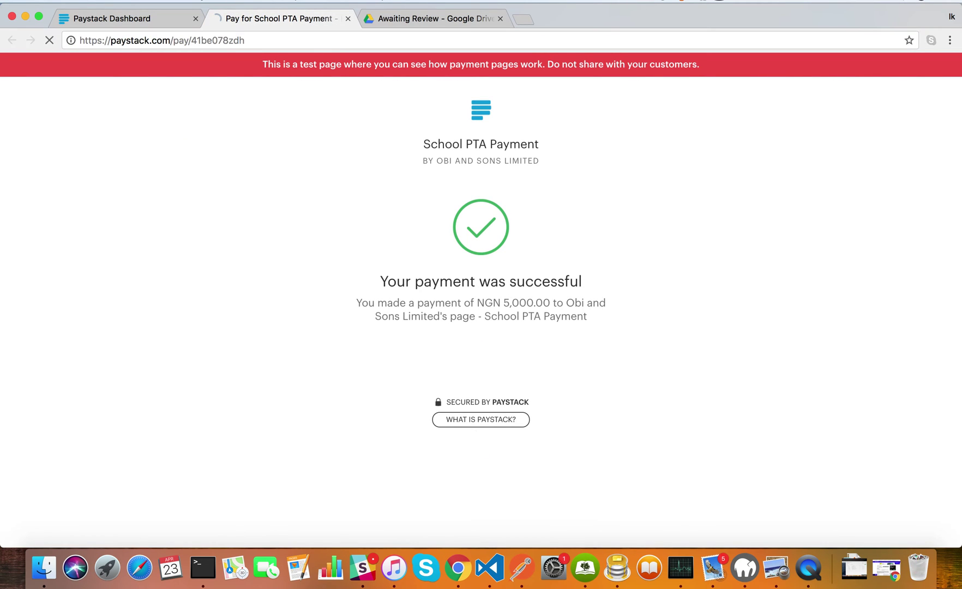
pyautogui.click(432, 240)
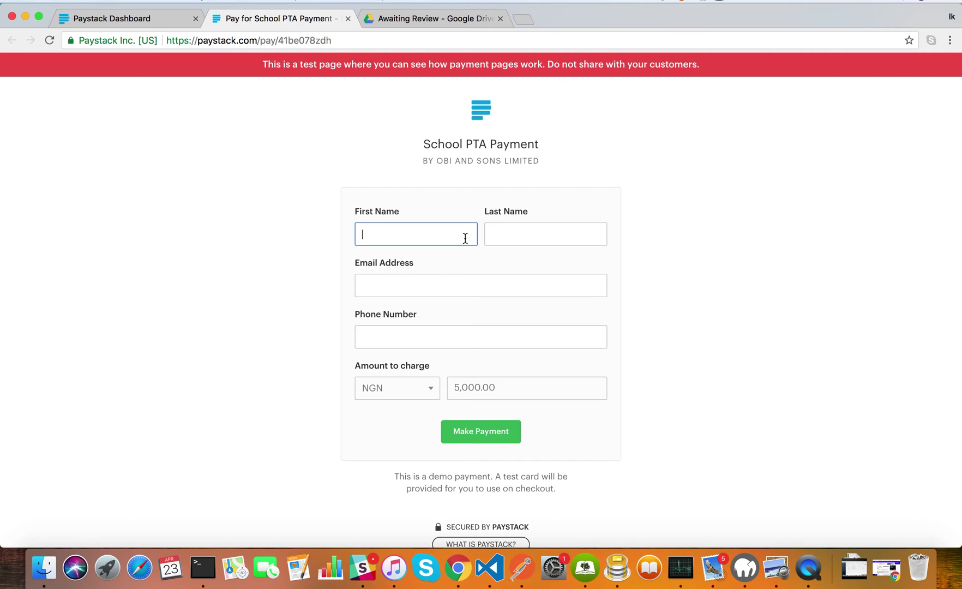
pyautogui.press('Tab')
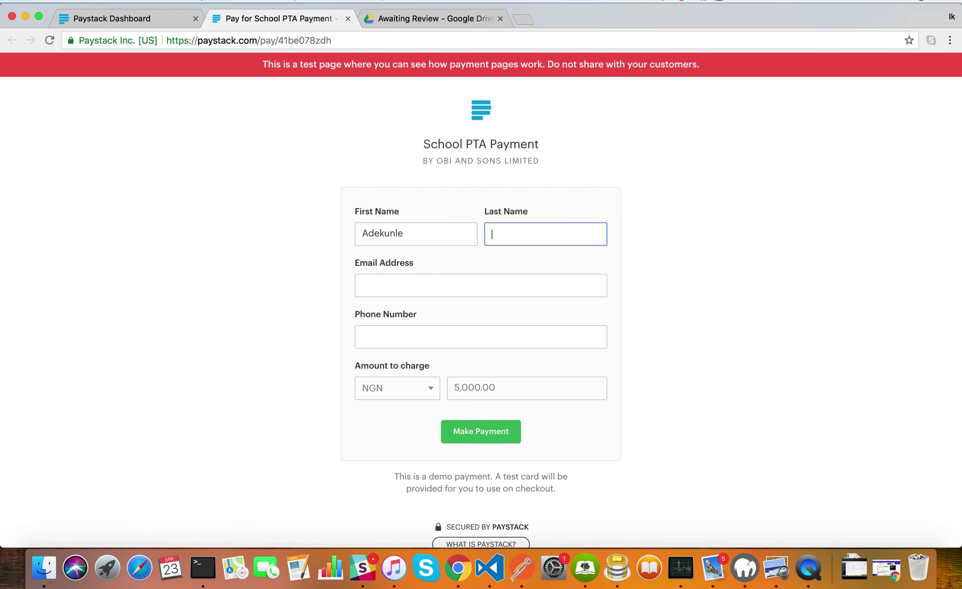
pyautogui.click(438, 287)
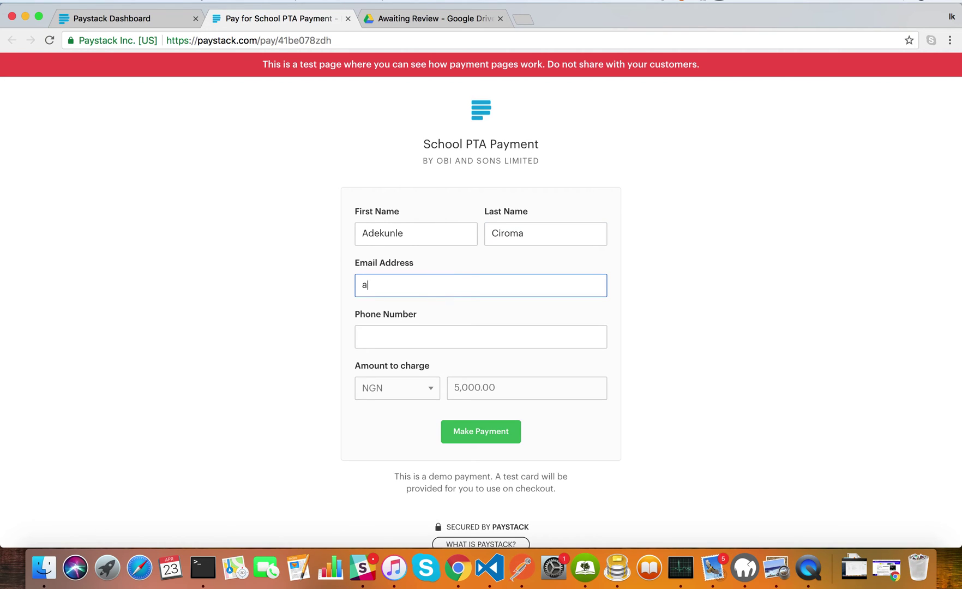
pyautogui.click(425, 329)
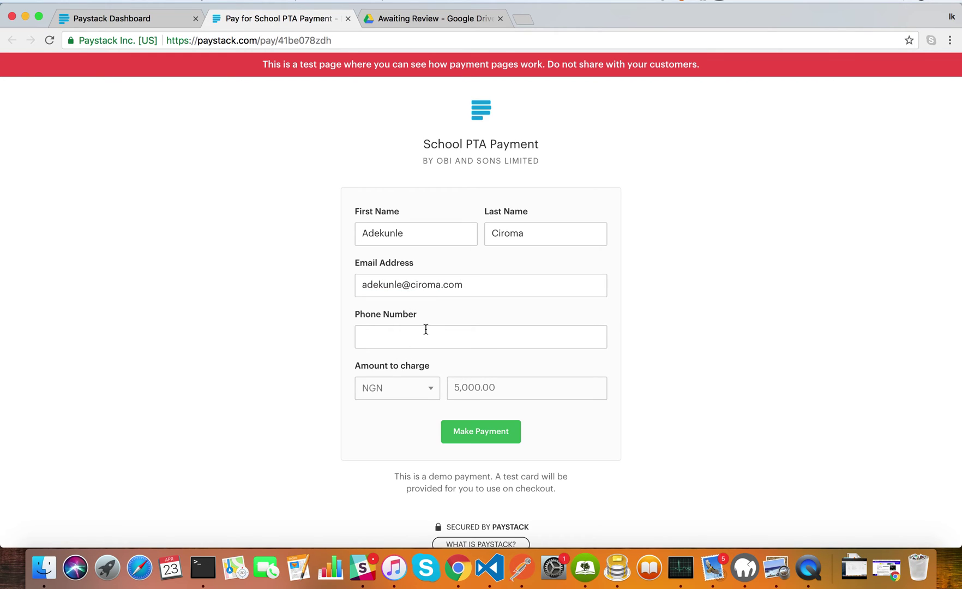
pyautogui.write('08001234567')
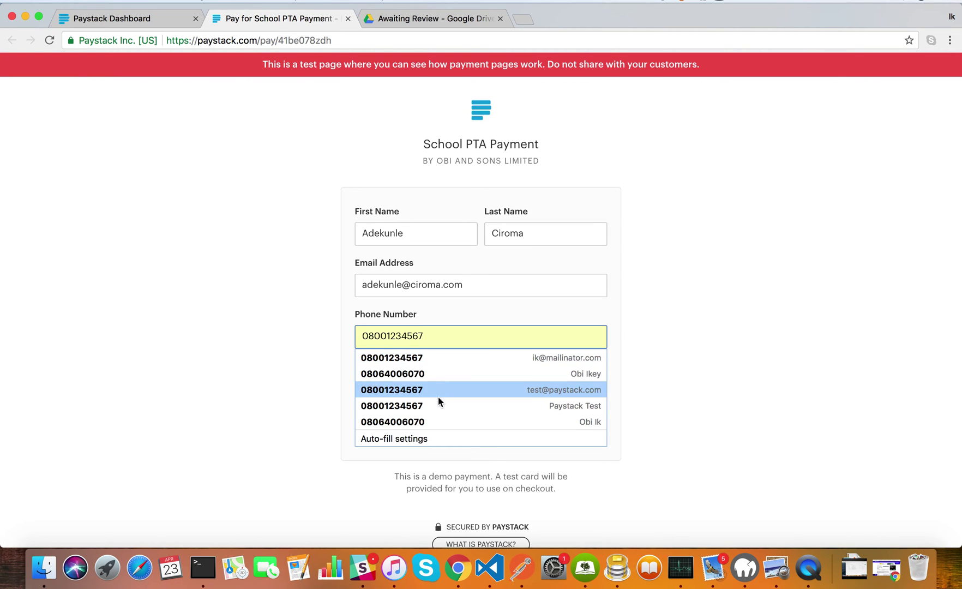
pyautogui.click(440, 407)
pyautogui.click(485, 434)
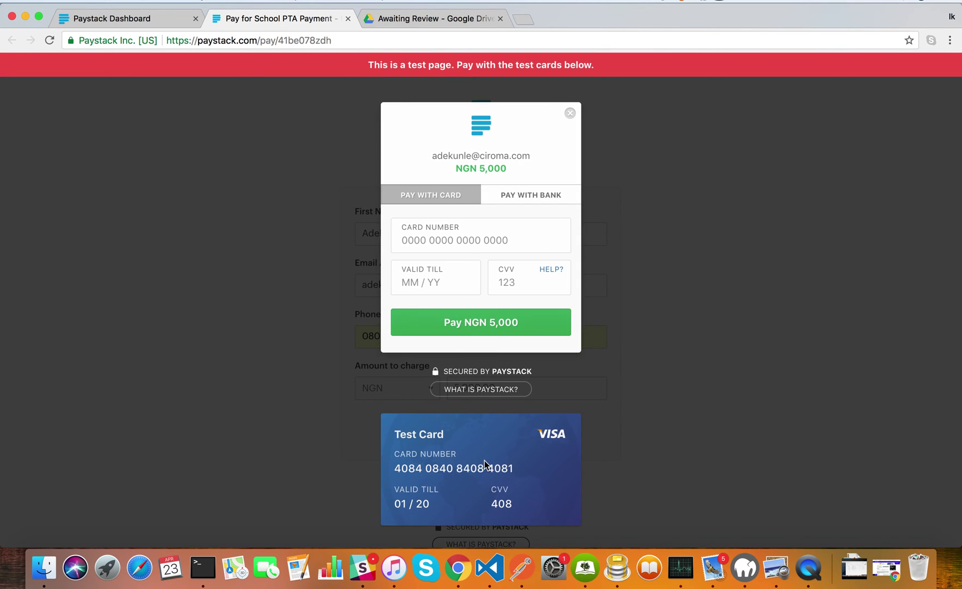
# Pay NGN 5,000 with the test card and return to the dashboard's Transactions
pyautogui.click(484, 463)
pyautogui.click(466, 241)
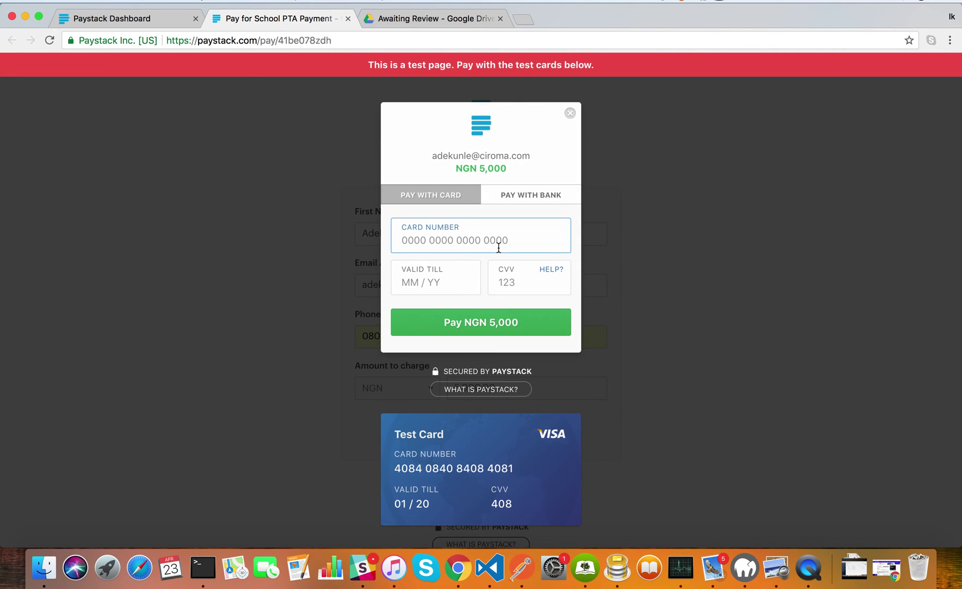
pyautogui.press('cmd+v')
pyautogui.write('0120')
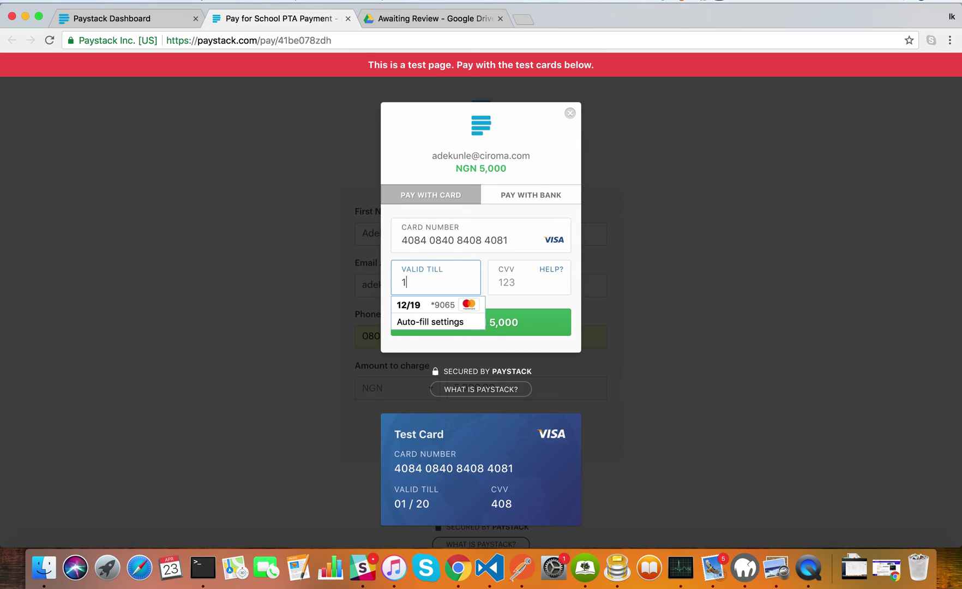
pyautogui.write('408')
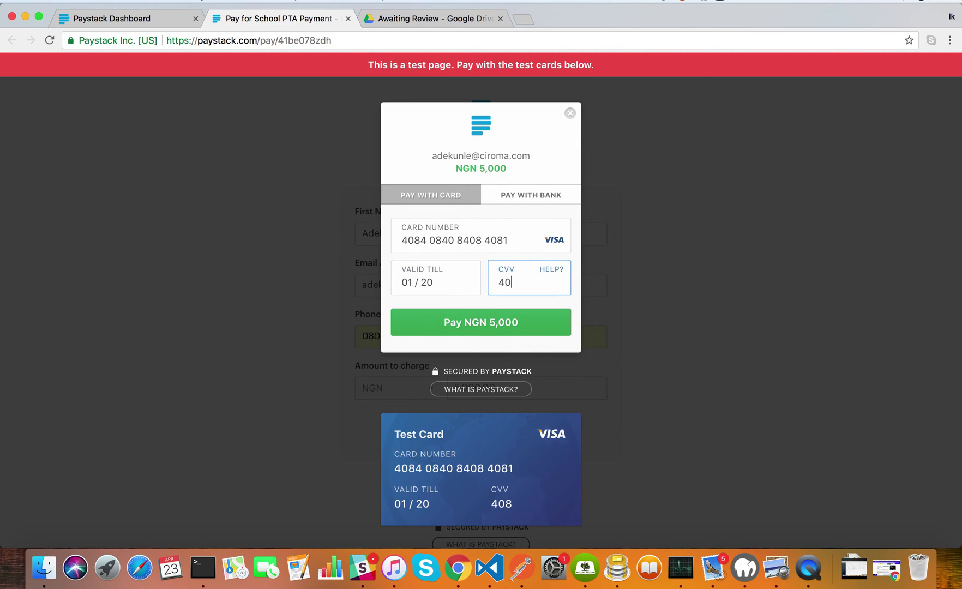
pyautogui.click(445, 320)
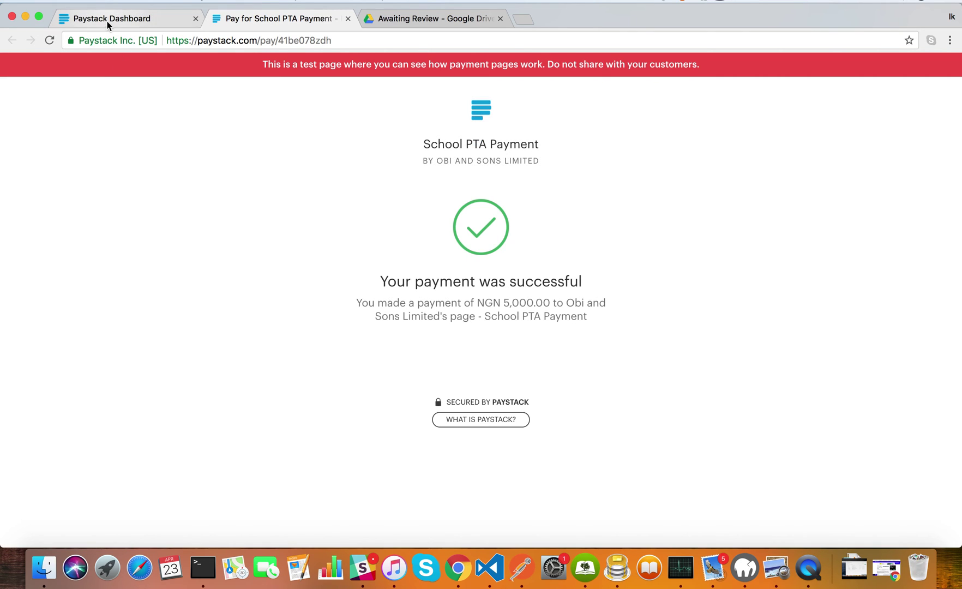
pyautogui.click(106, 18)
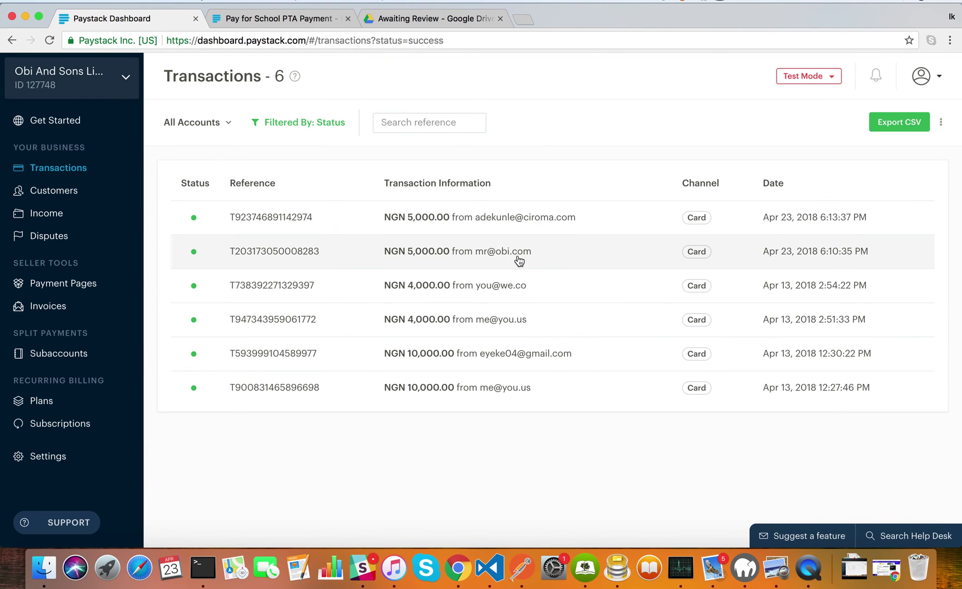
# Open the newest NGN 5,000 transaction and check School PTA's NGN 4,000.00 share
pyautogui.click(533, 231)
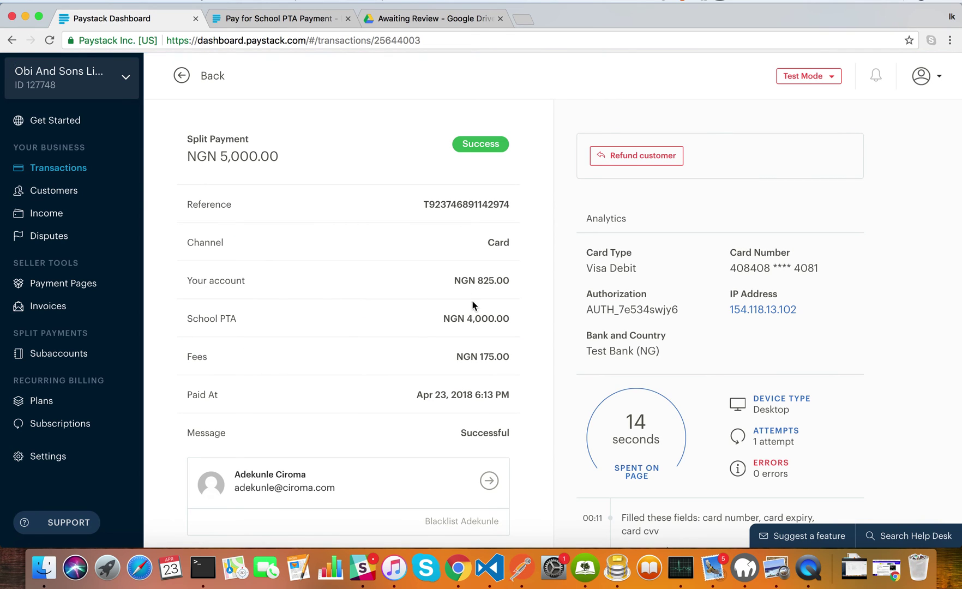
pyautogui.moveTo(466, 318); pyautogui.dragTo(509, 318)
pyautogui.click(508, 317)
# Verify the NGN 175 fees and your account's NGN 825.00 share in the split details
pyautogui.click(479, 354)
pyautogui.moveTo(480, 353); pyautogui.dragTo(495, 356)
pyautogui.doubleClick(484, 283)
pyautogui.click(495, 301)
pyautogui.moveTo(187, 319); pyautogui.dragTo(236, 320)
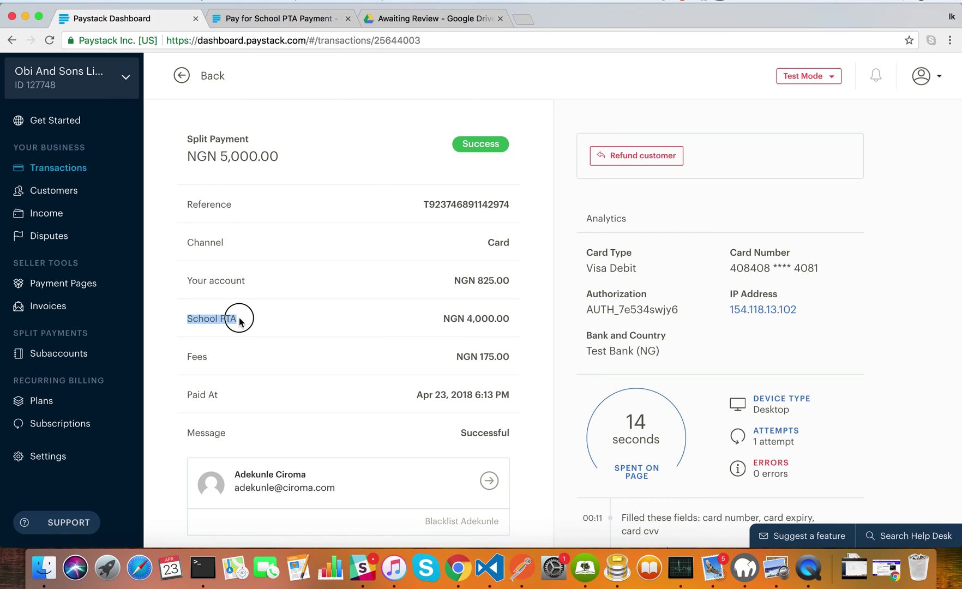
pyautogui.click(450, 322)
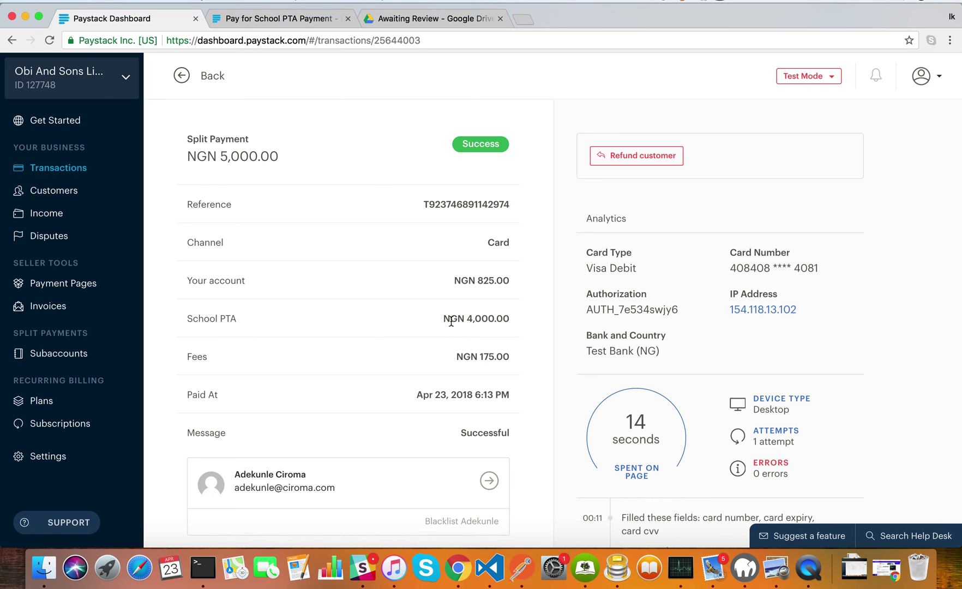
pyautogui.click(113, 363)
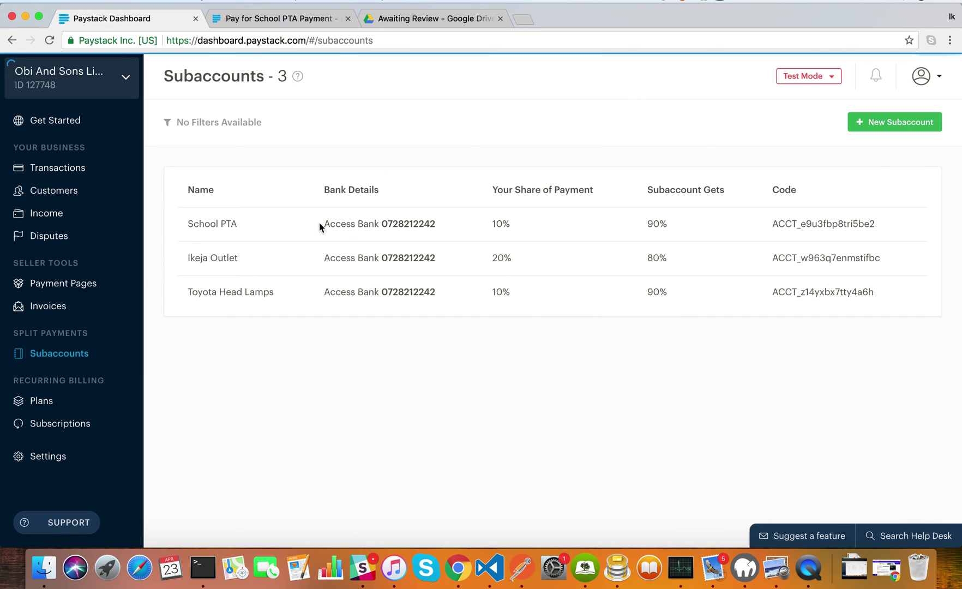
pyautogui.moveTo(322, 224); pyautogui.dragTo(445, 226)
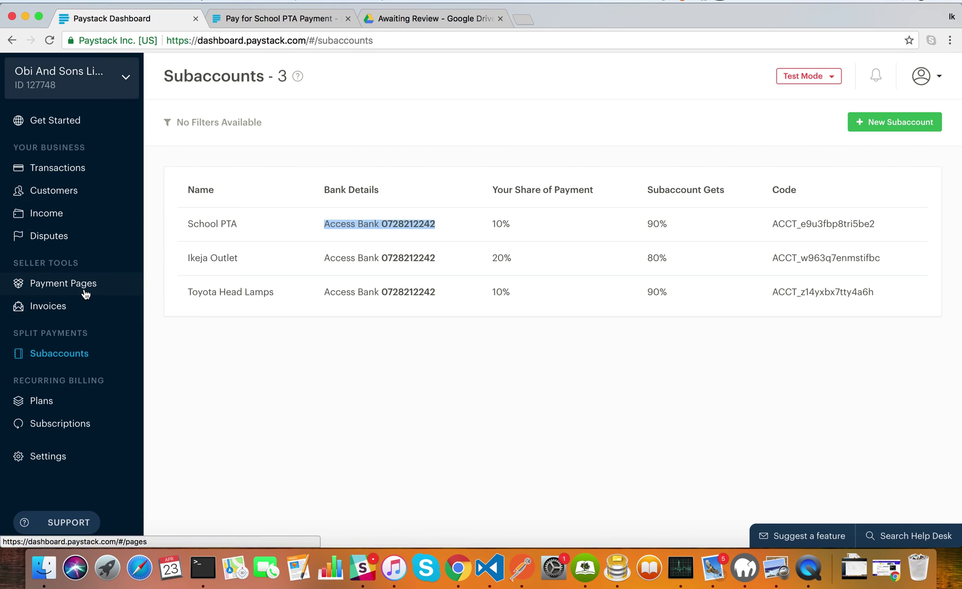
pyautogui.click(97, 169)
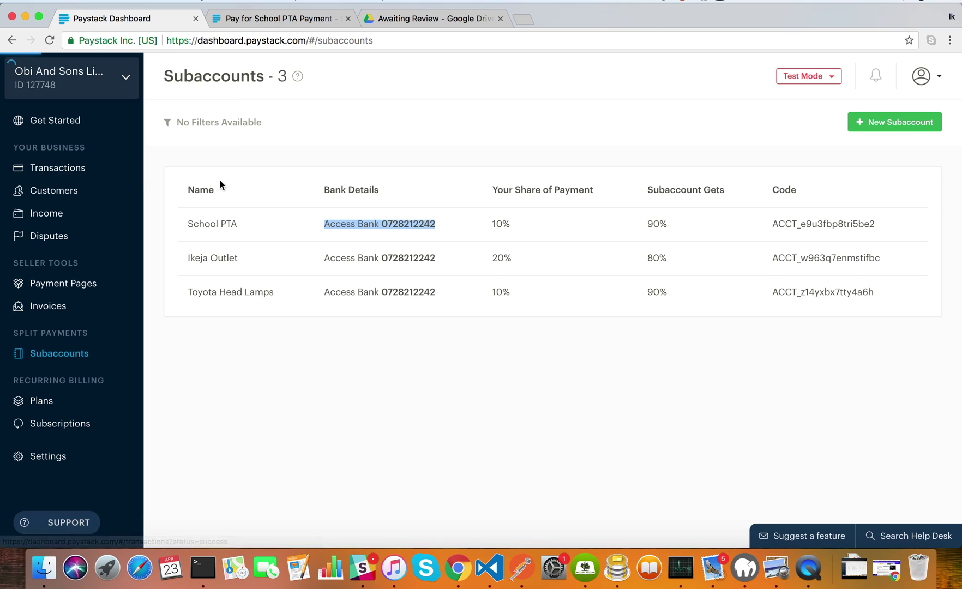
pyautogui.click(431, 217)
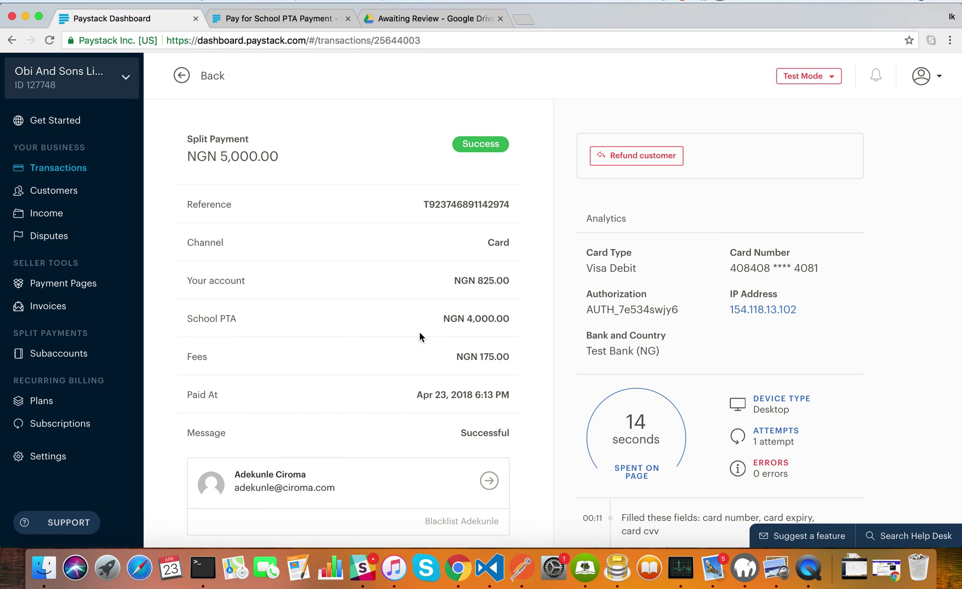
pyautogui.moveTo(469, 278); pyautogui.dragTo(505, 282)
pyautogui.click(510, 279)
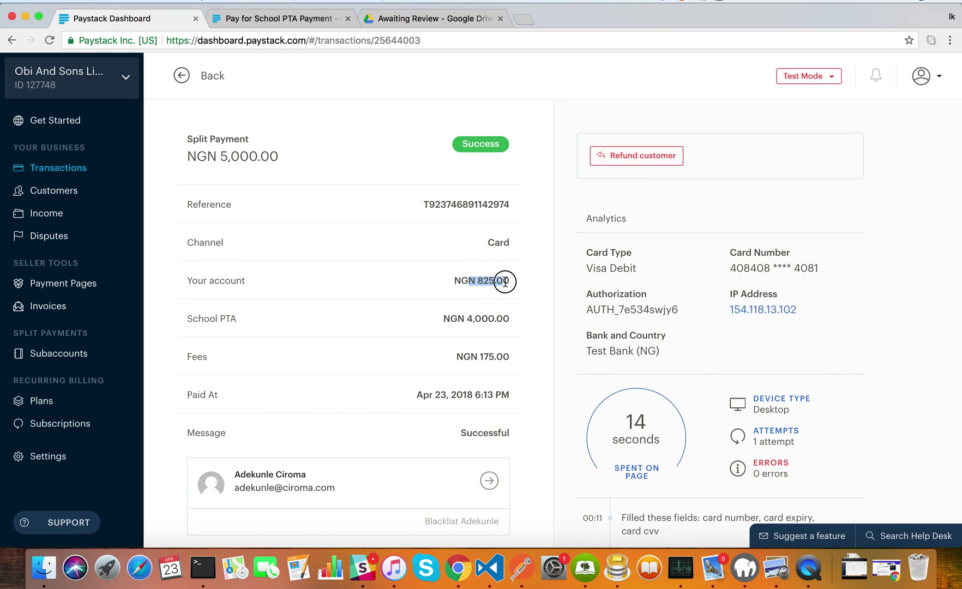
pyautogui.click(188, 279)
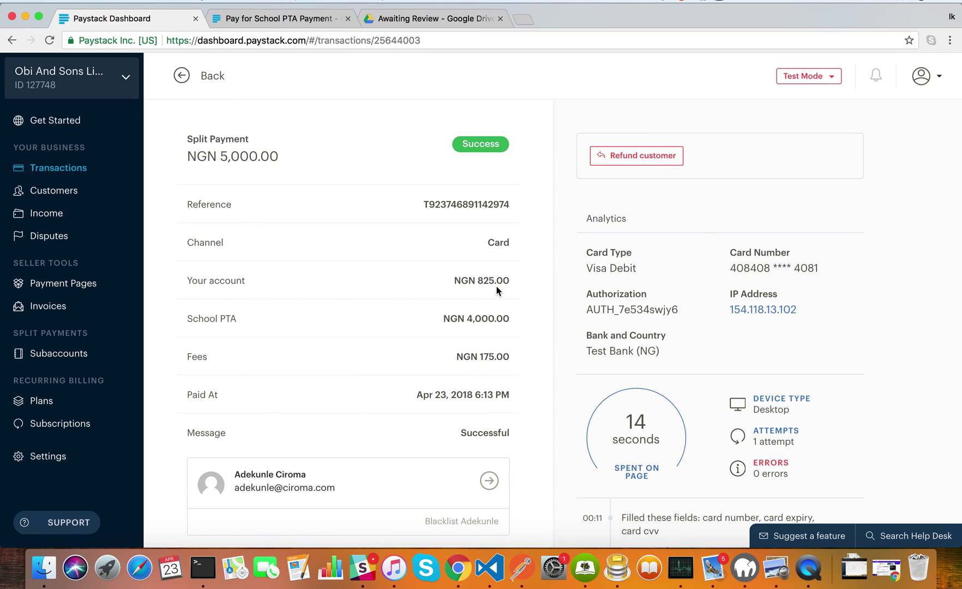